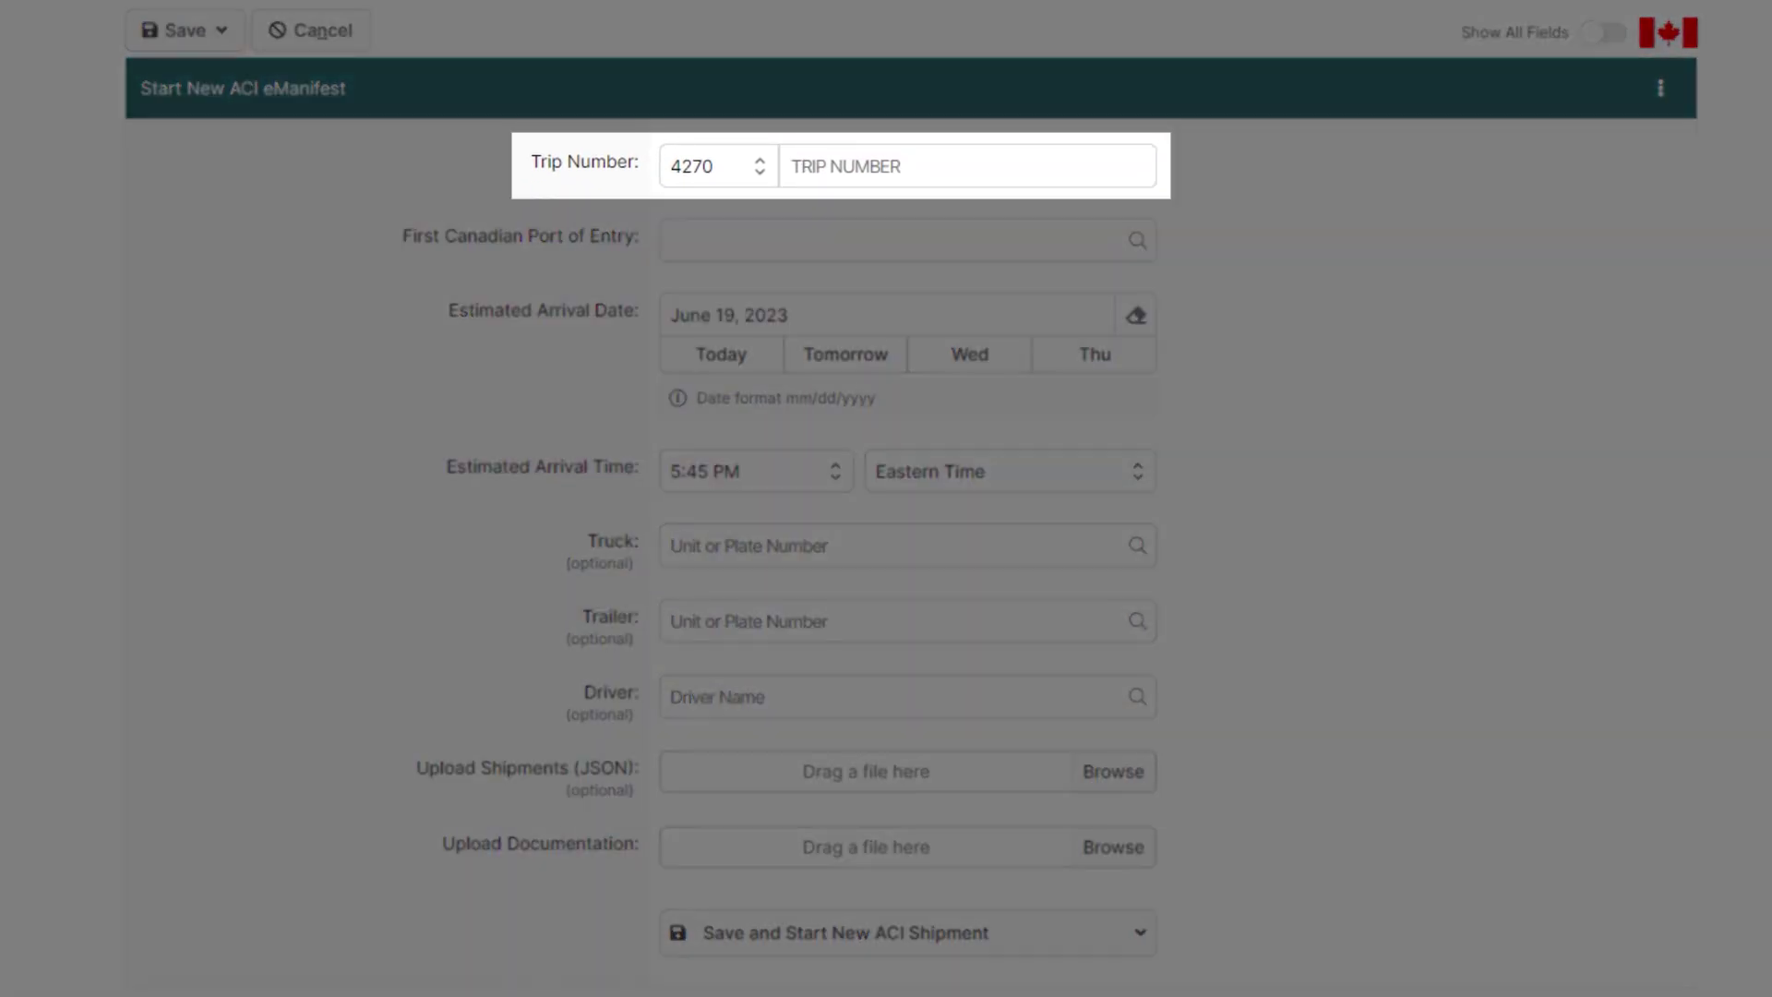
# Step: Enter trip number 20230619, search 'blaine' and pick port 0813: Pacific Highway
pyautogui.click(875, 167)
pyautogui.write('202306')
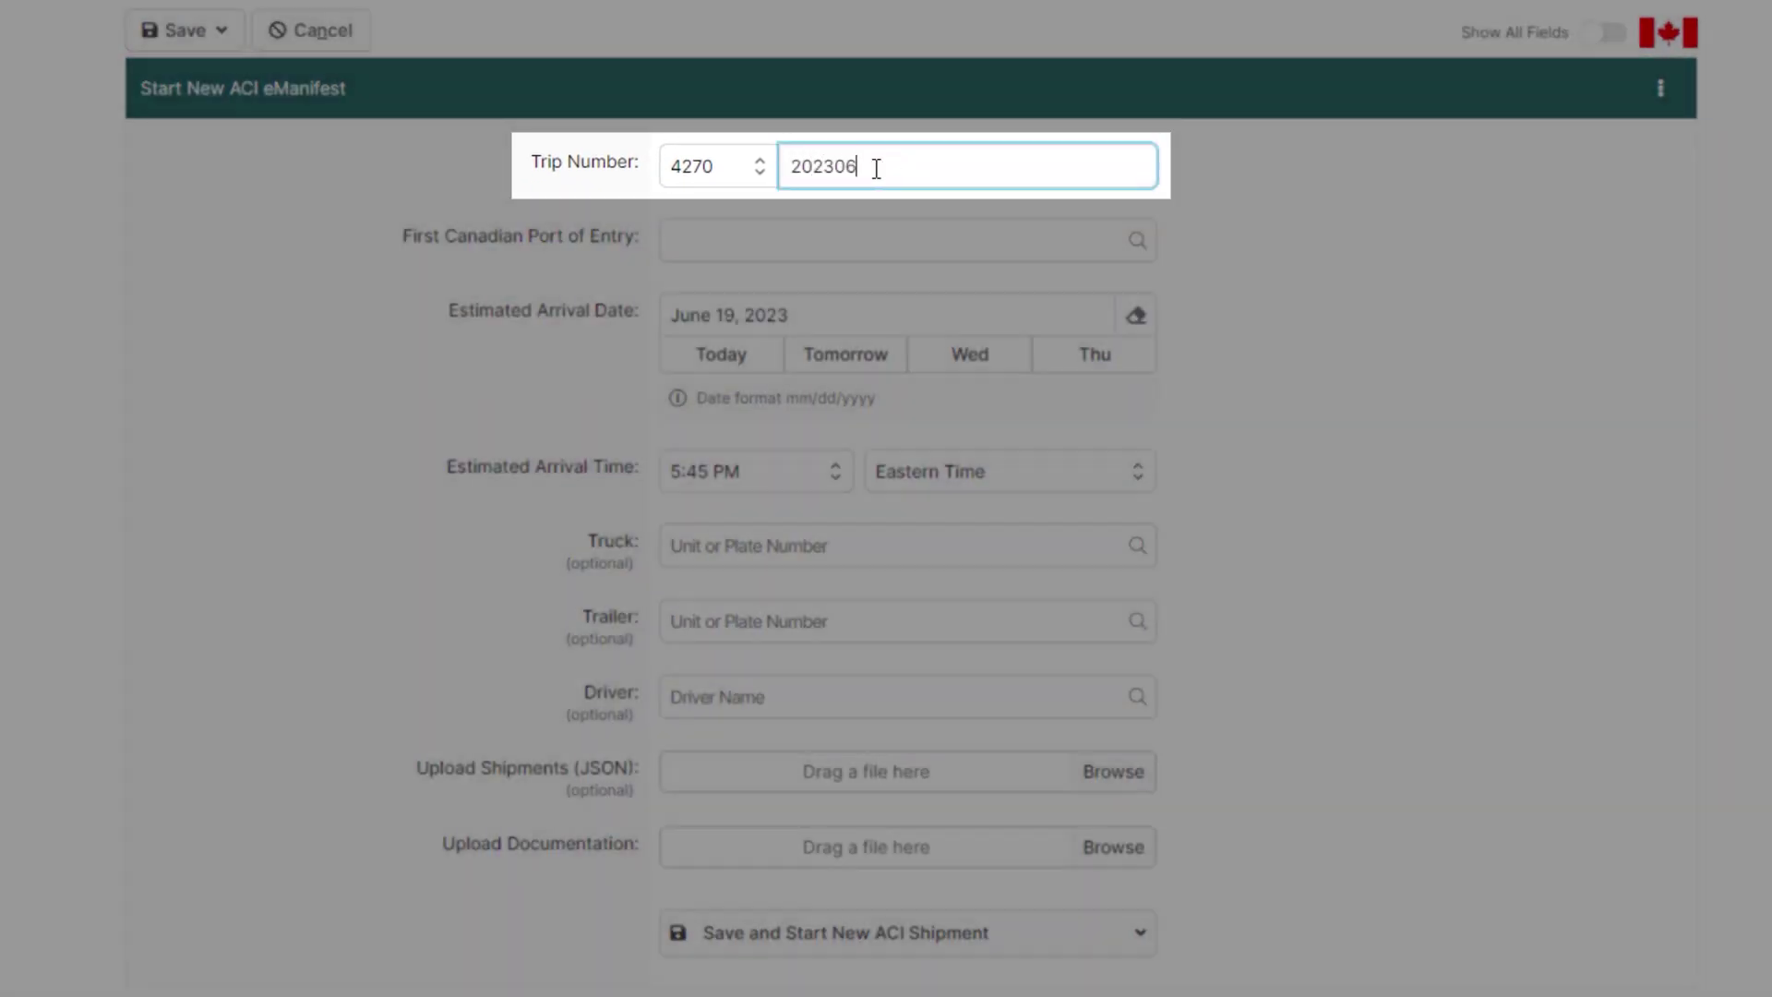
pyautogui.write('19')
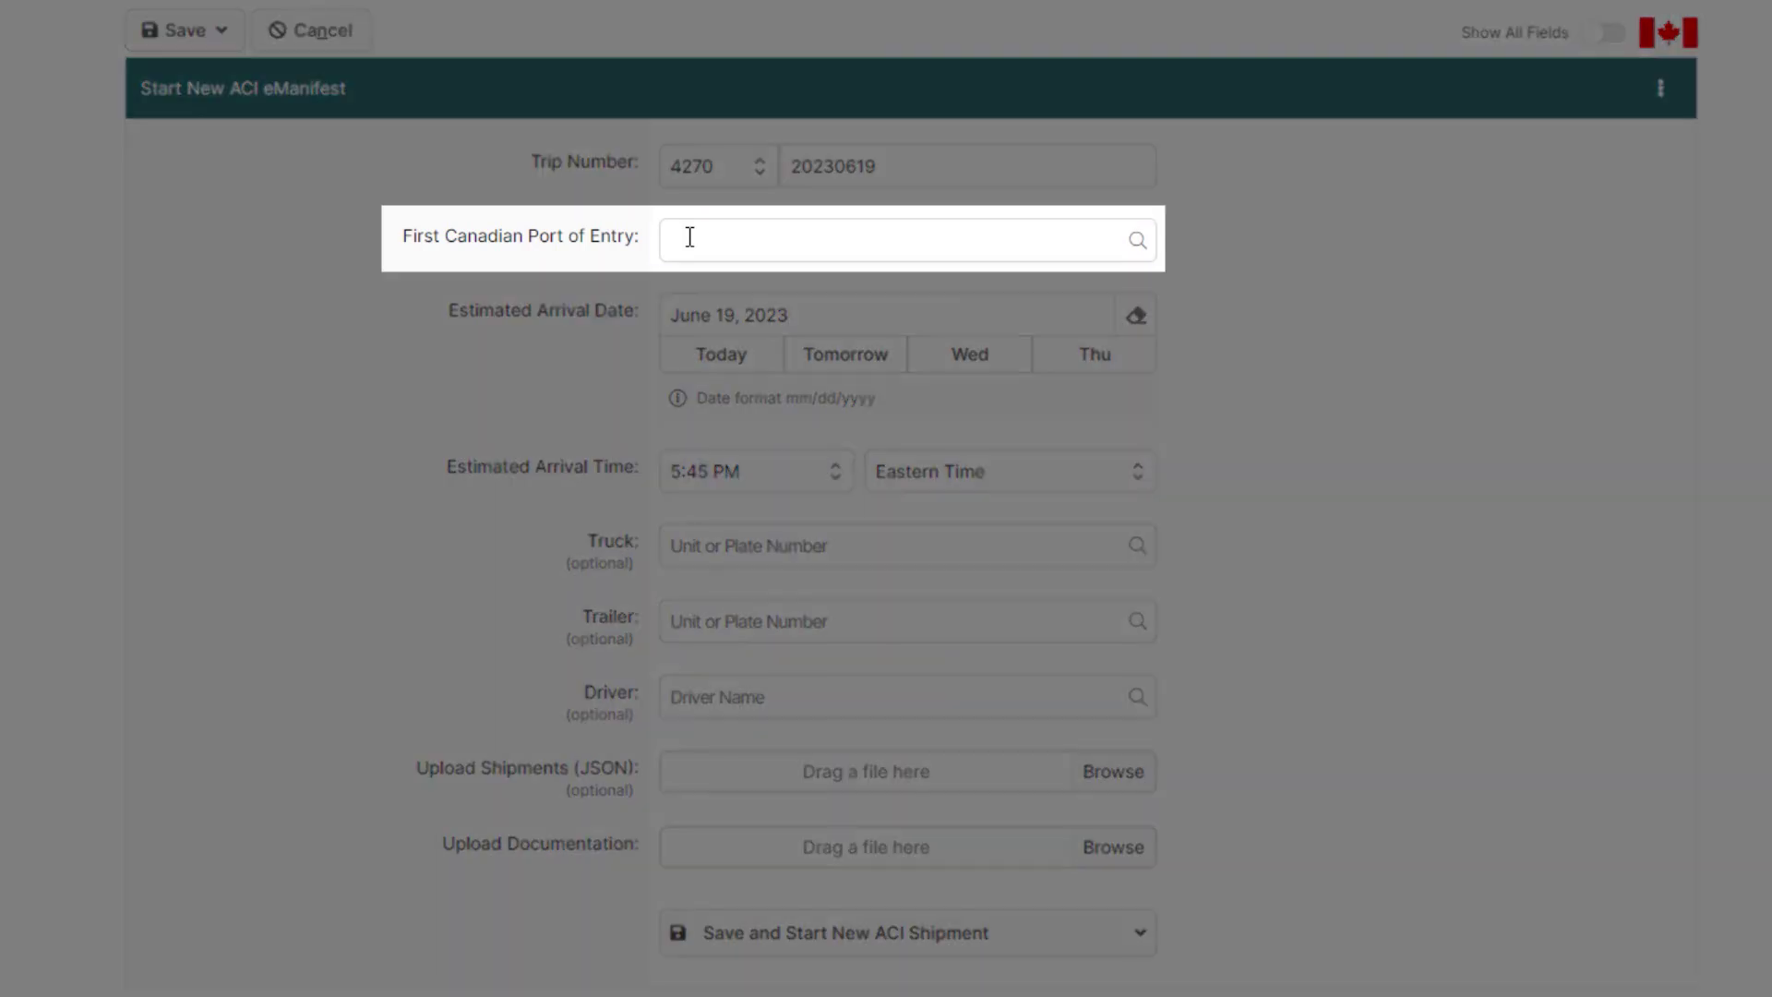
pyautogui.click(690, 239)
pyautogui.write('0813')
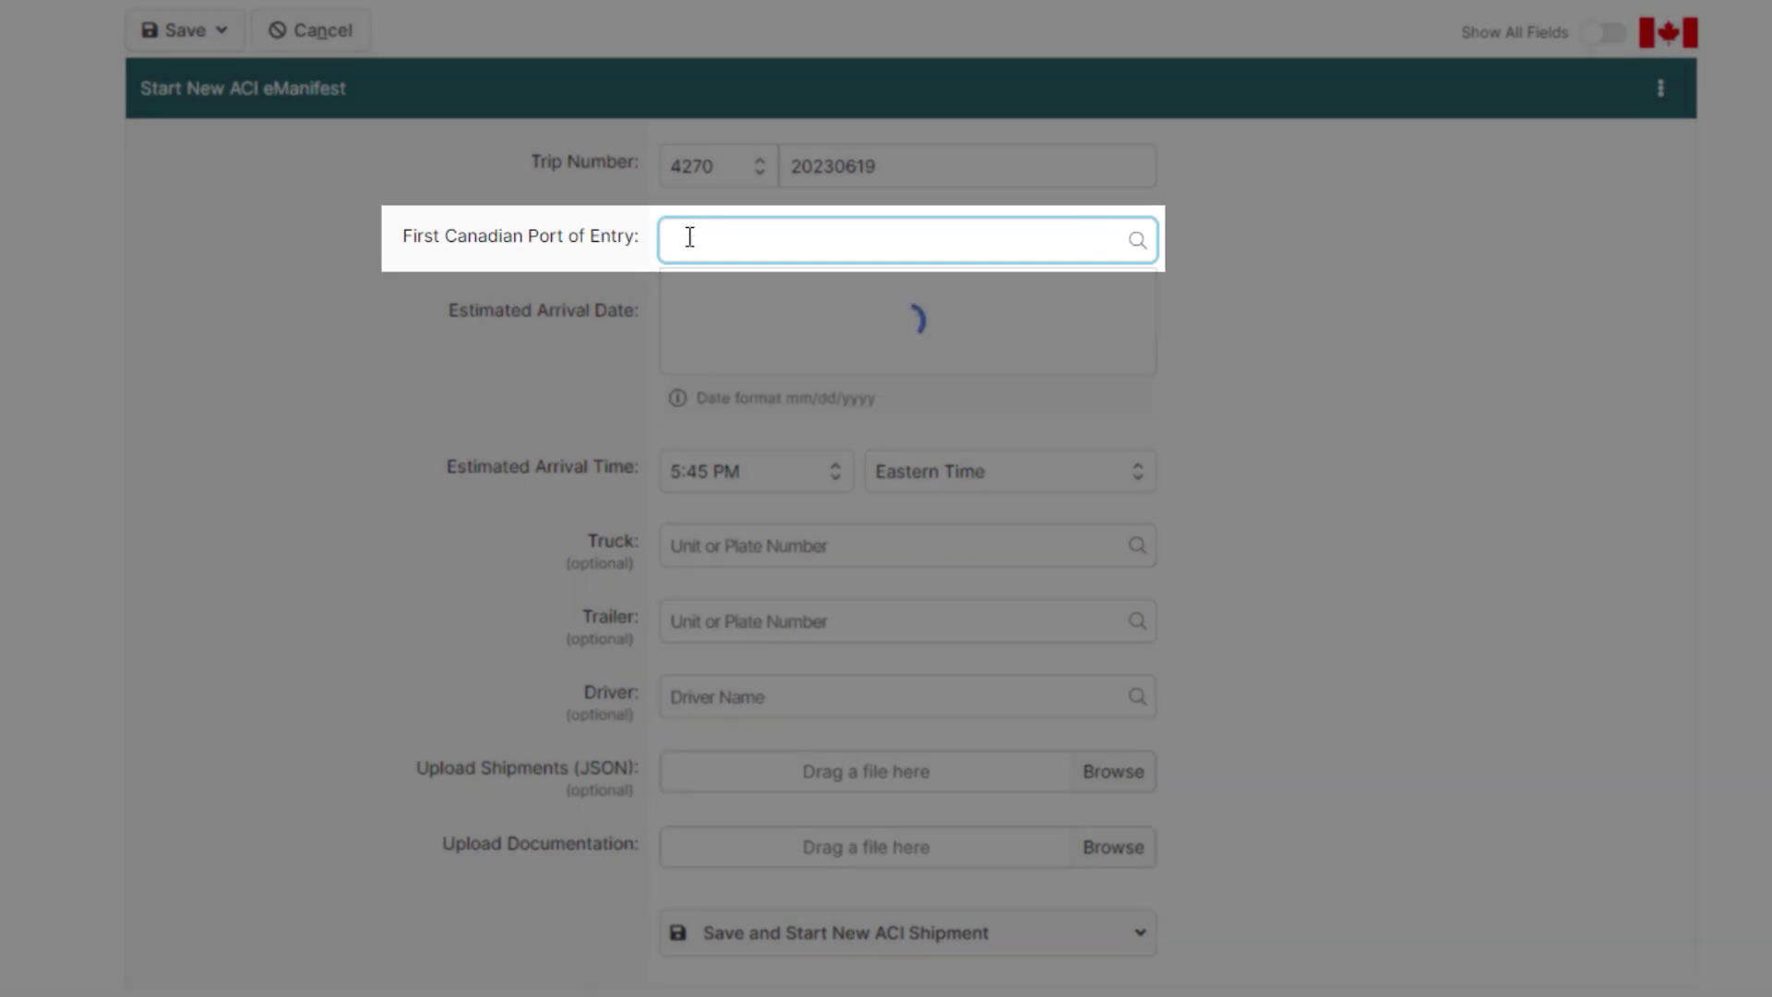
pyautogui.write('blaine')
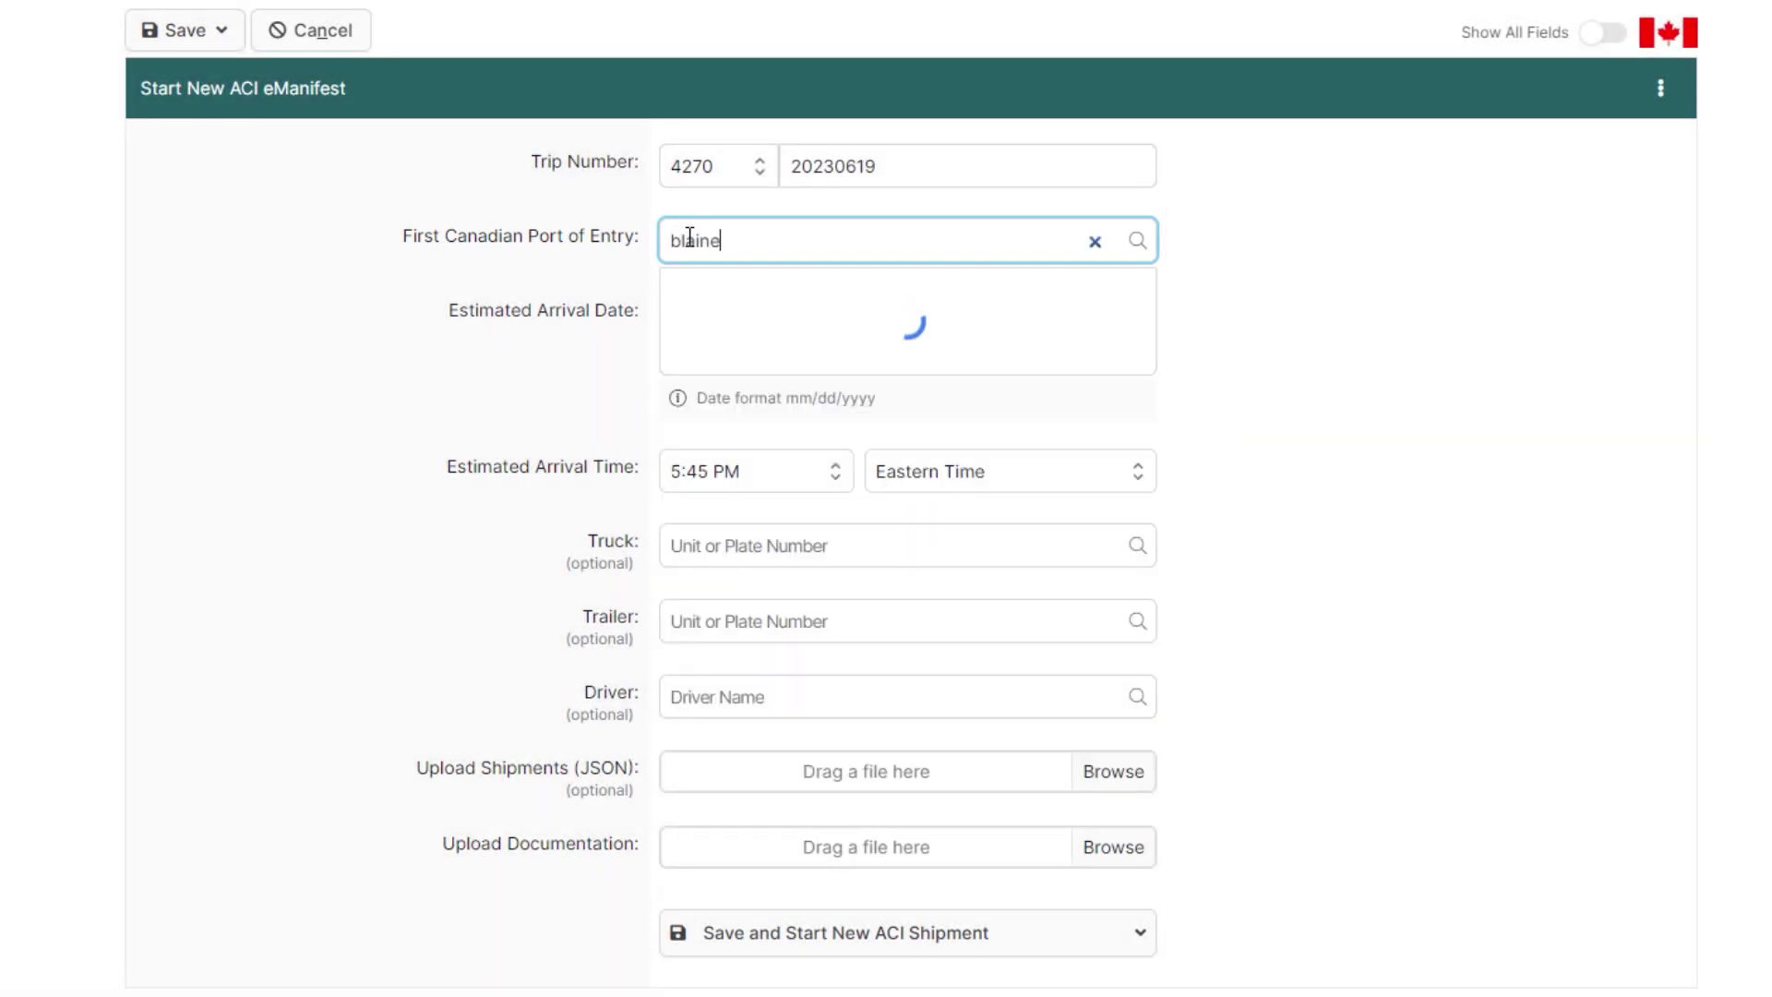
pyautogui.click(729, 337)
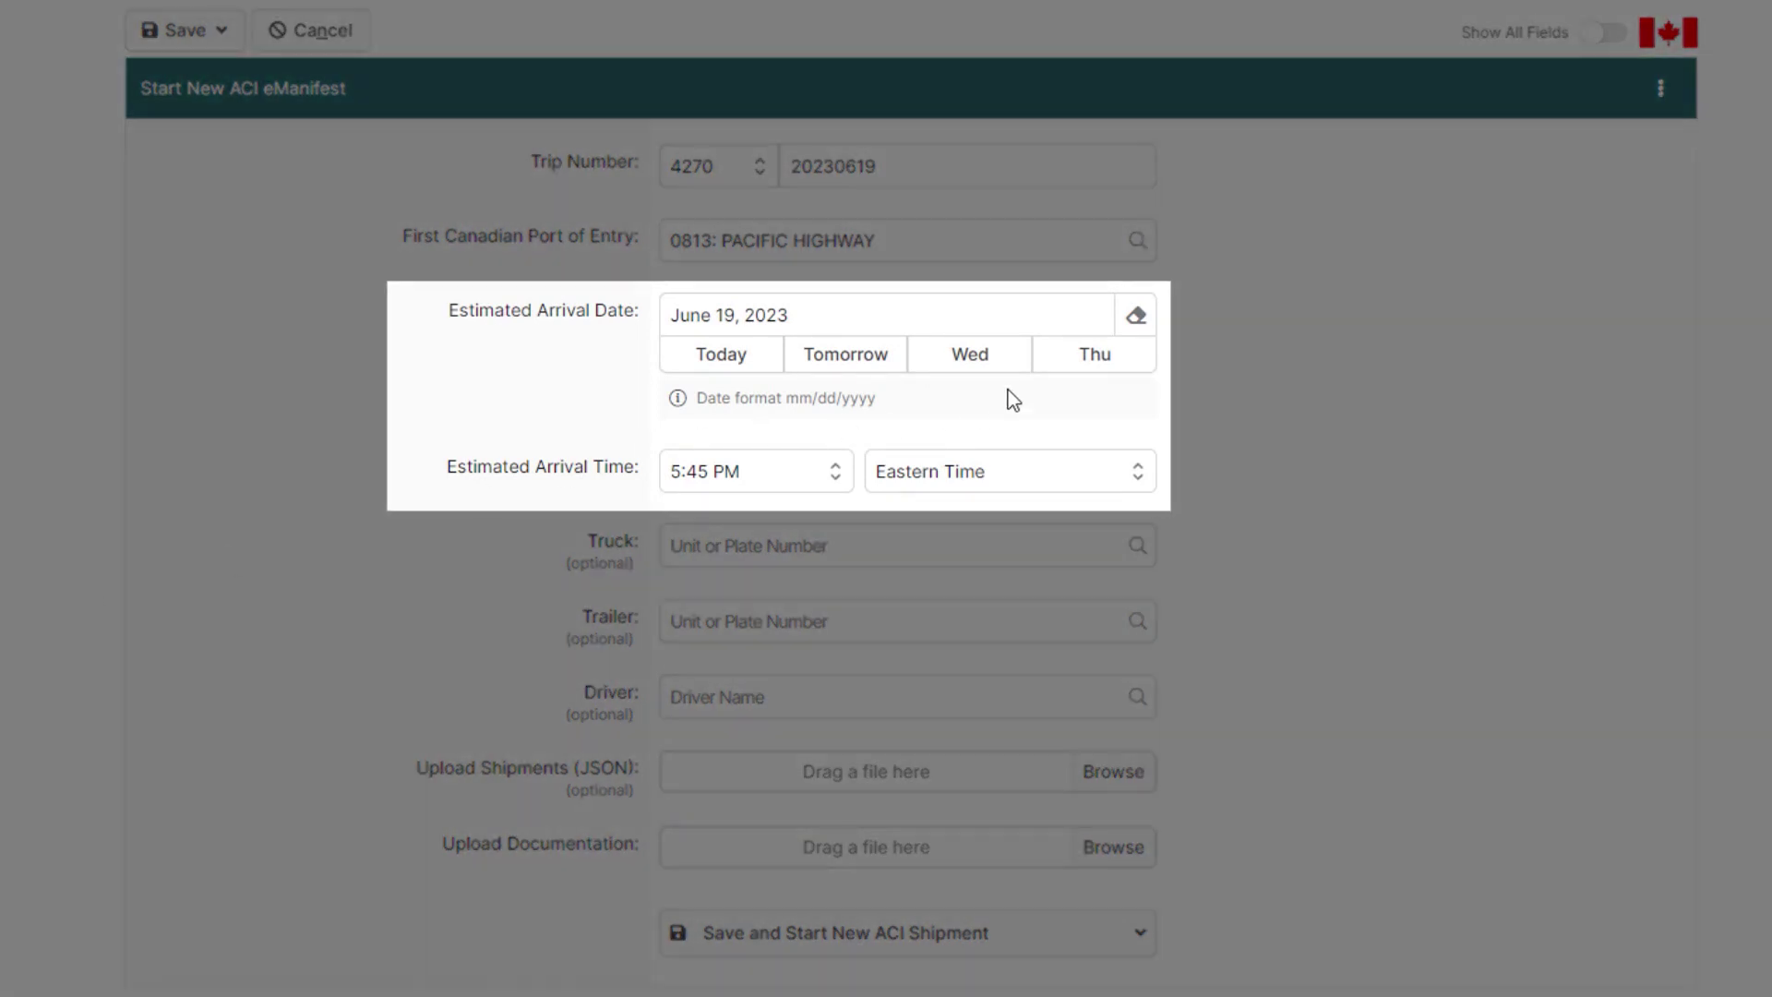
# Step: Set the arrival to Thursday 06/22/2023 at 1:00 PM
pyautogui.click(1084, 363)
pyautogui.click(766, 473)
pyautogui.write('1')
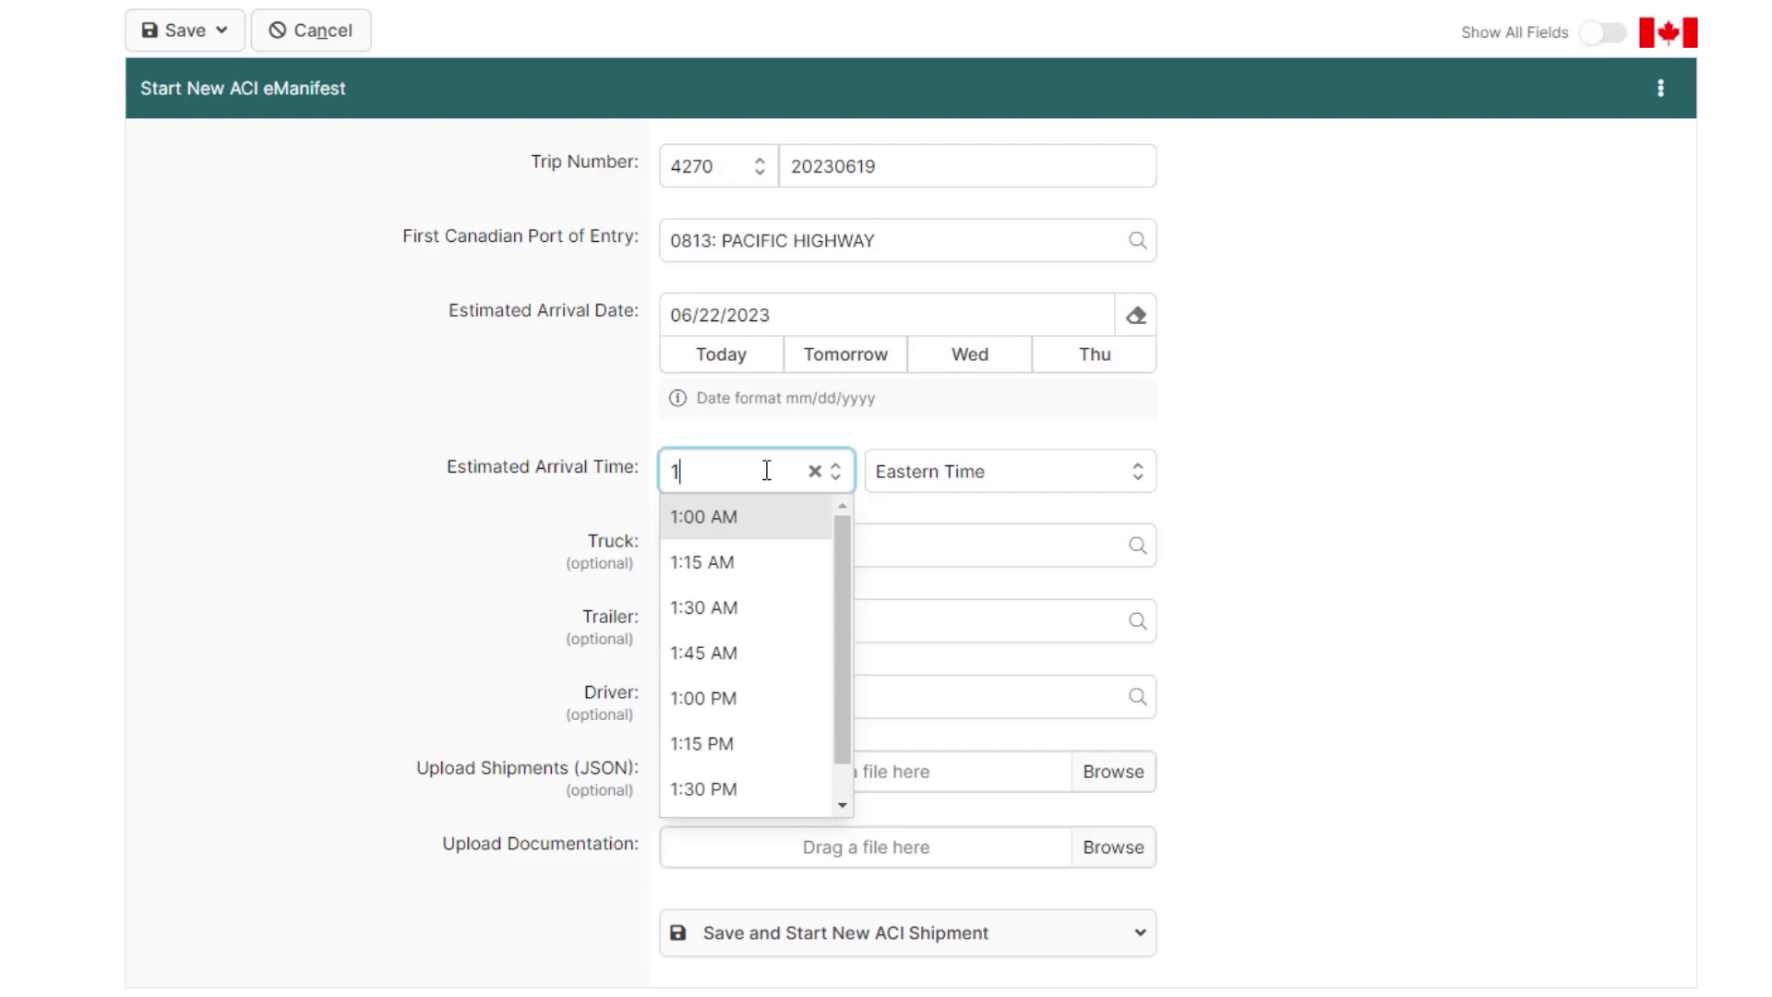
pyautogui.write('p')
pyautogui.click(766, 517)
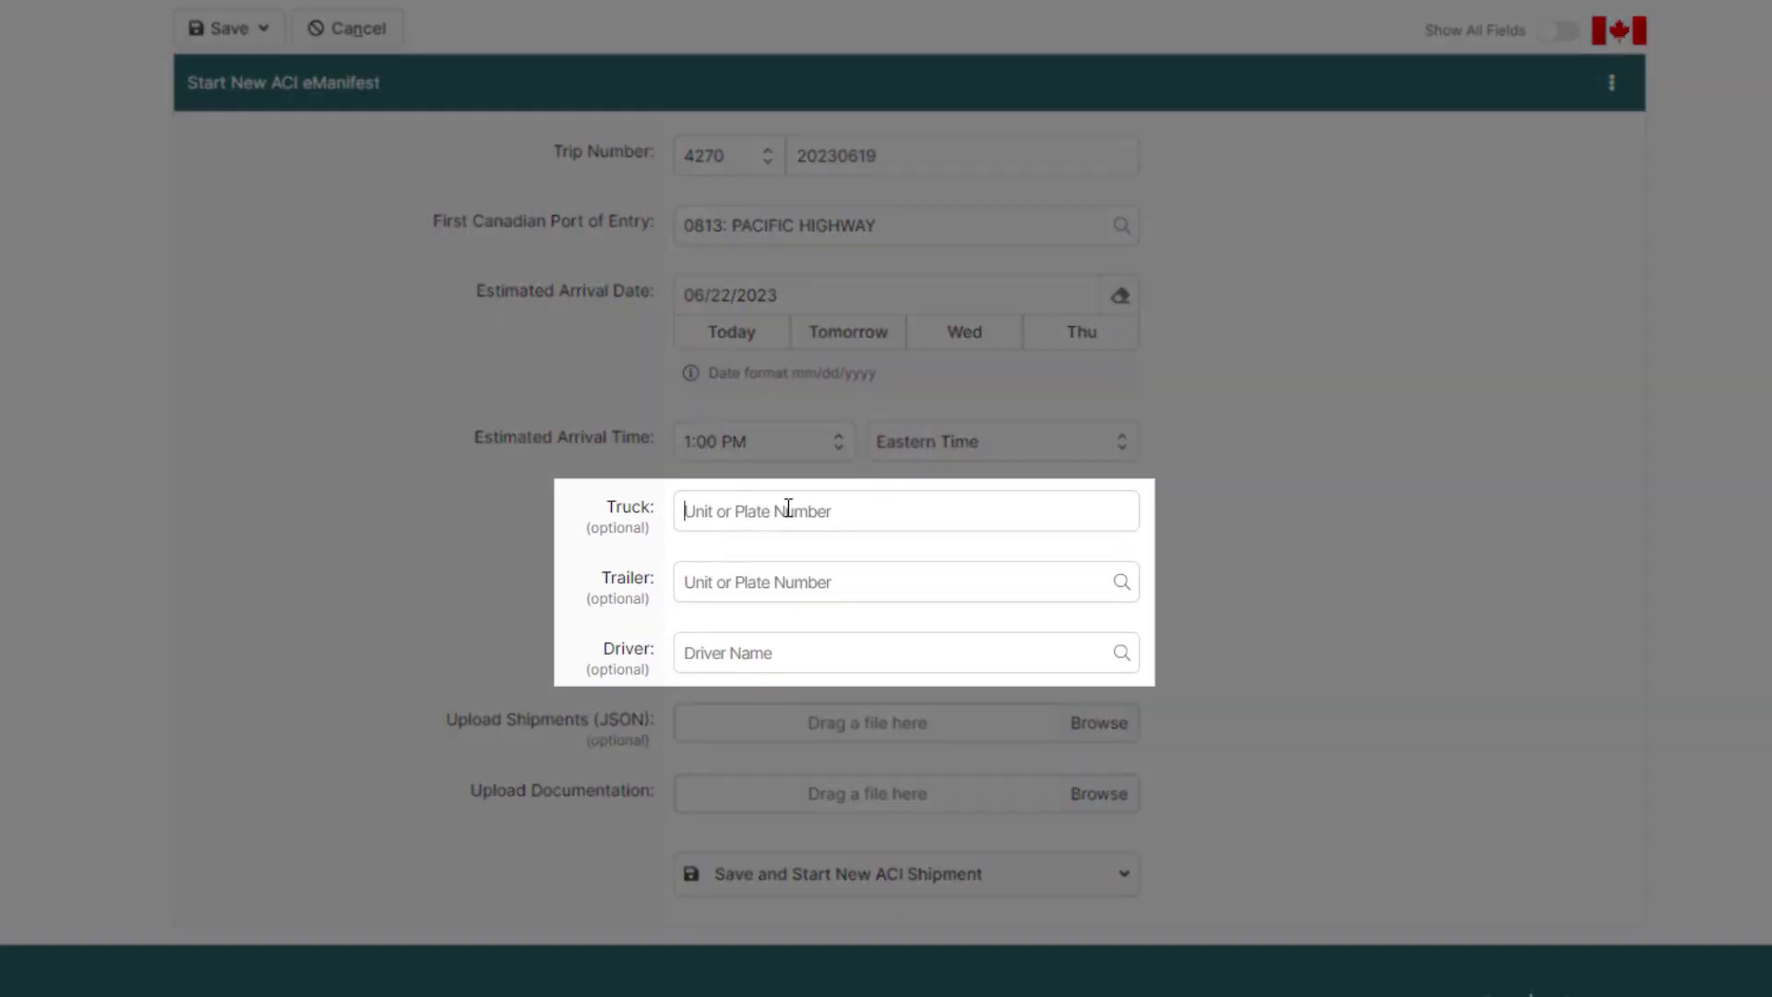
pyautogui.click(783, 544)
pyautogui.write('759')
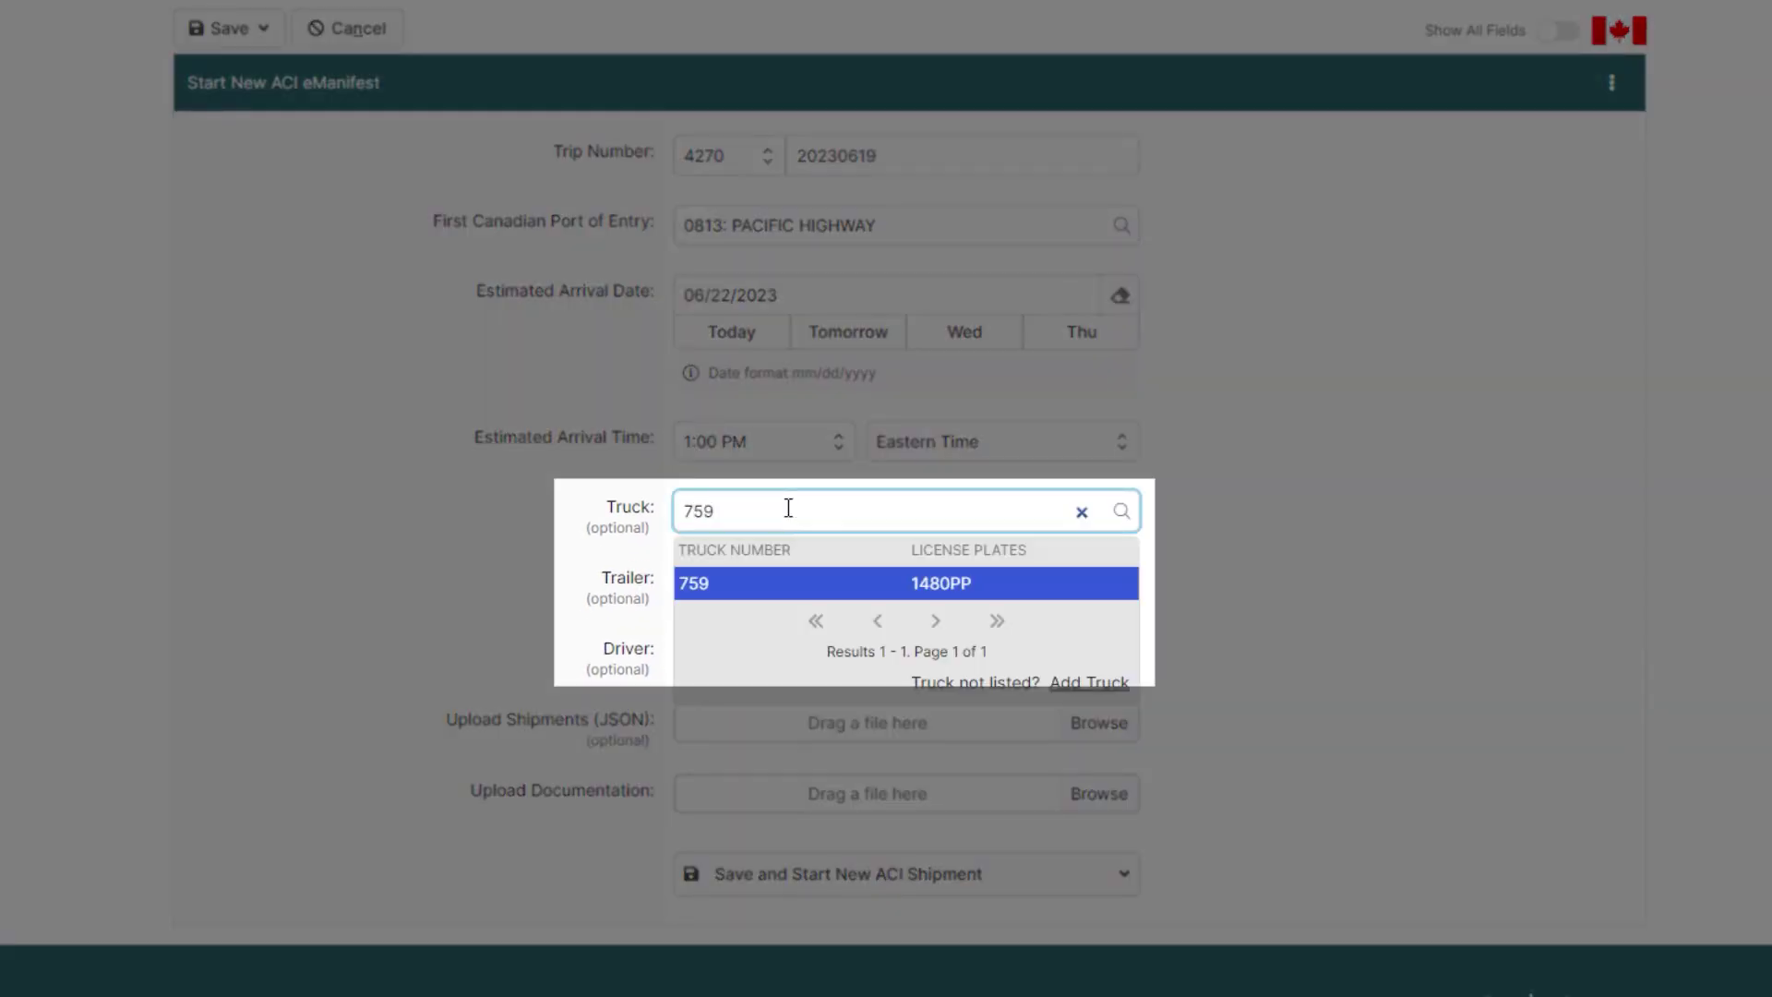
pyautogui.click(772, 582)
pyautogui.click(732, 687)
pyautogui.write('86')
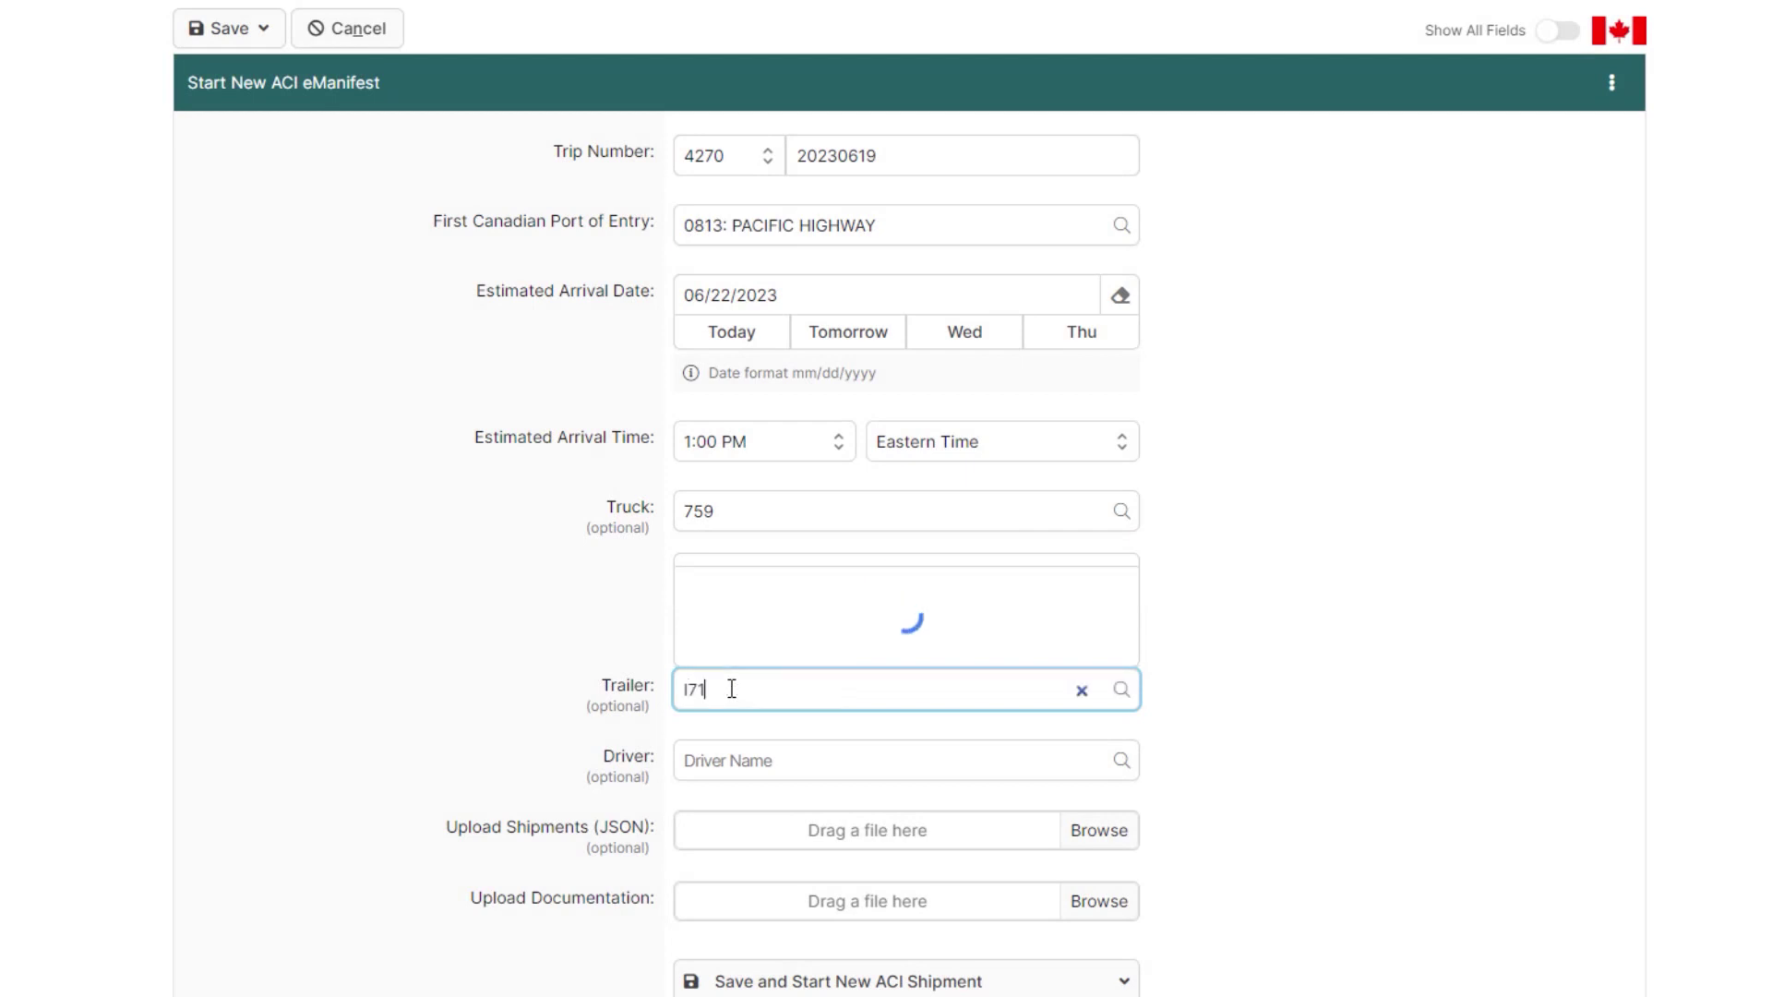
pyautogui.write('3')
pyautogui.click(817, 560)
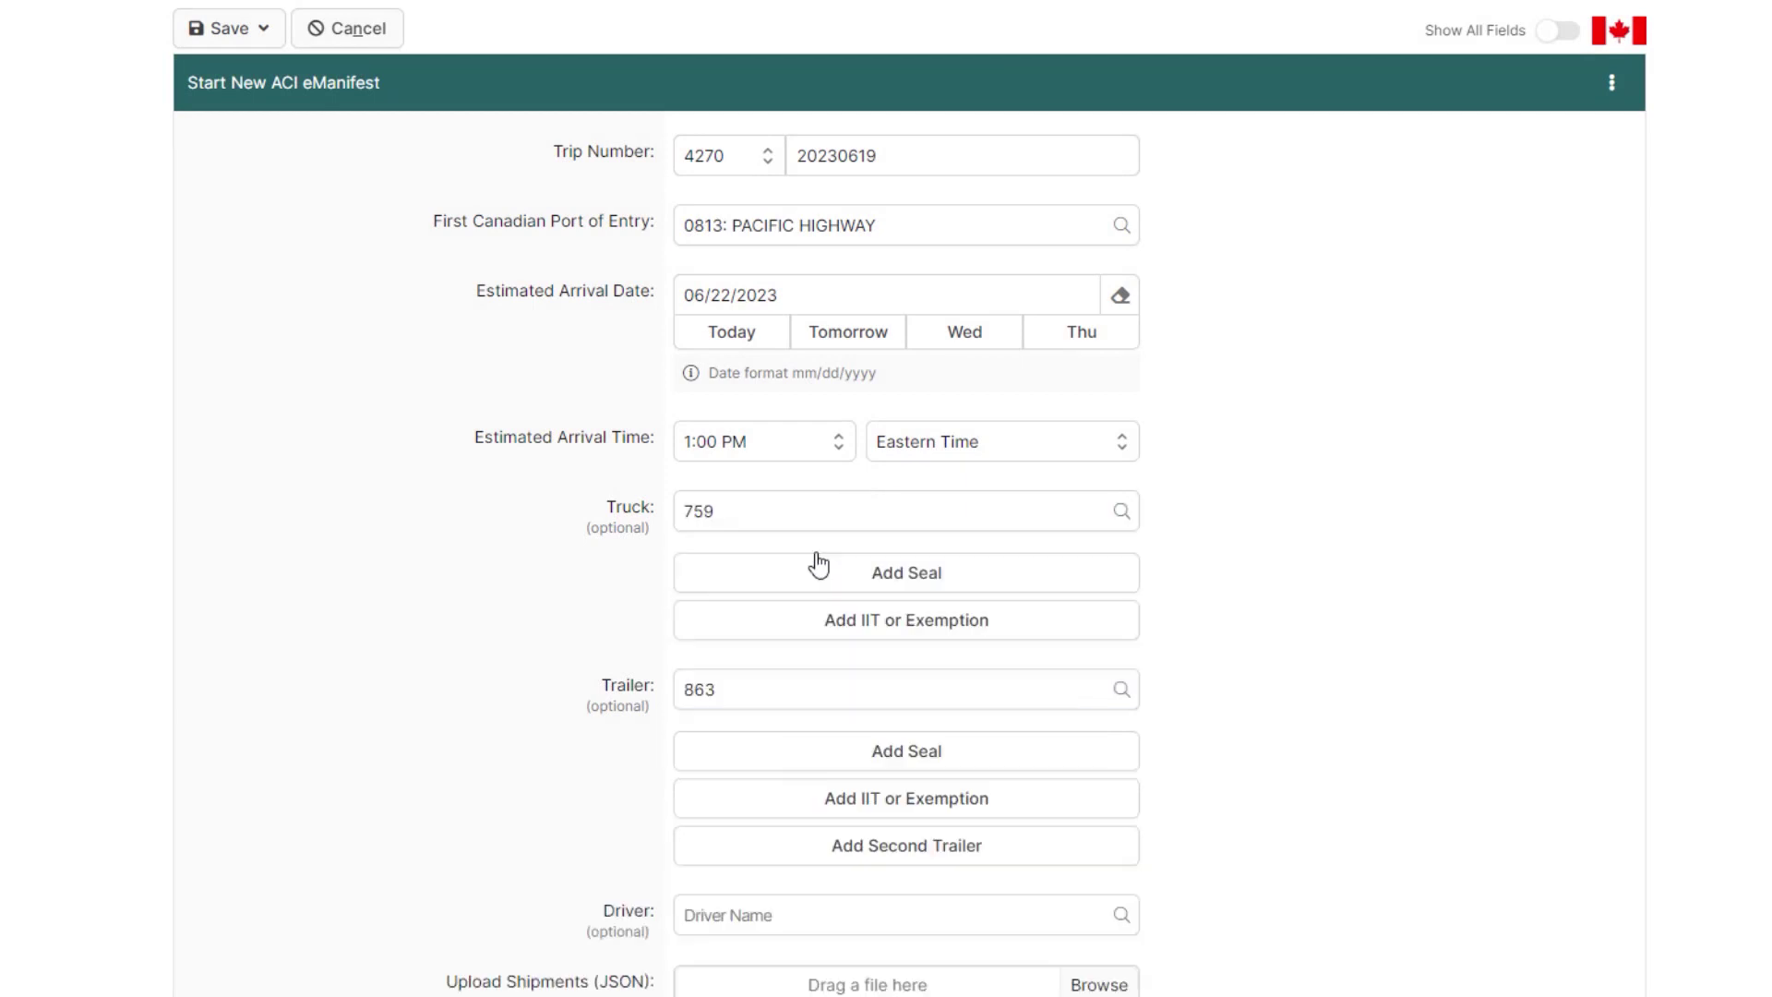
pyautogui.click(804, 919)
pyautogui.write('adrian b')
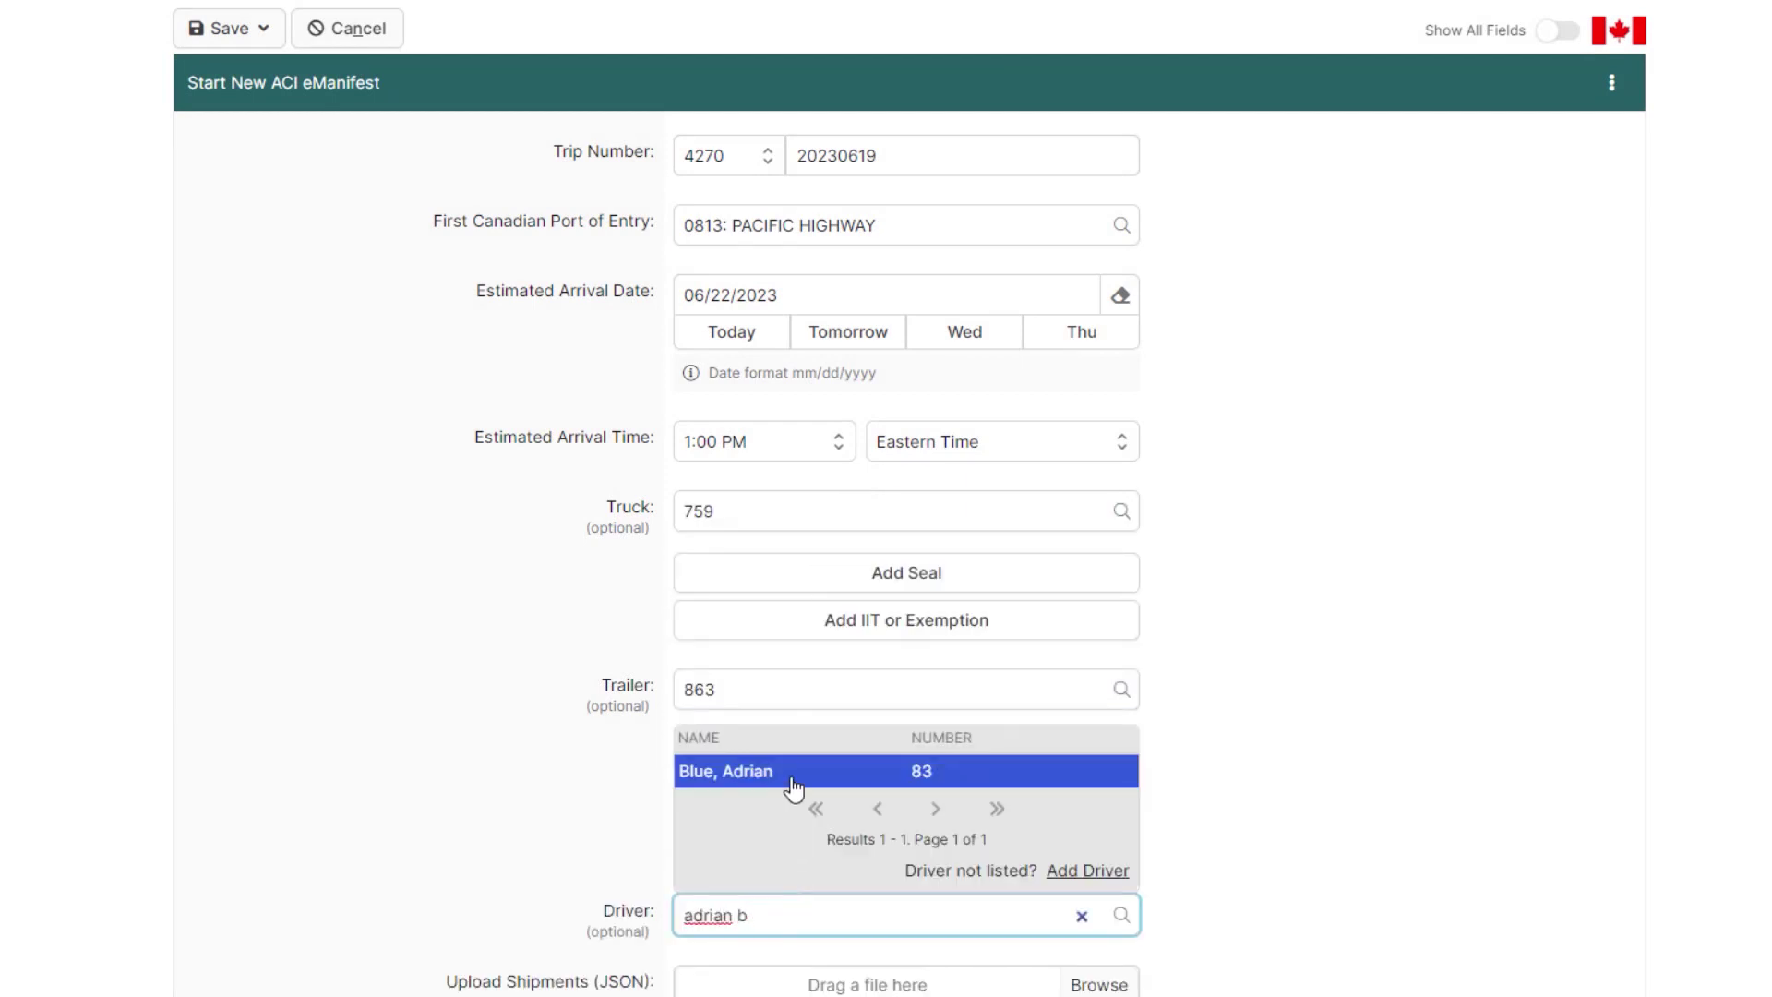
pyautogui.click(792, 789)
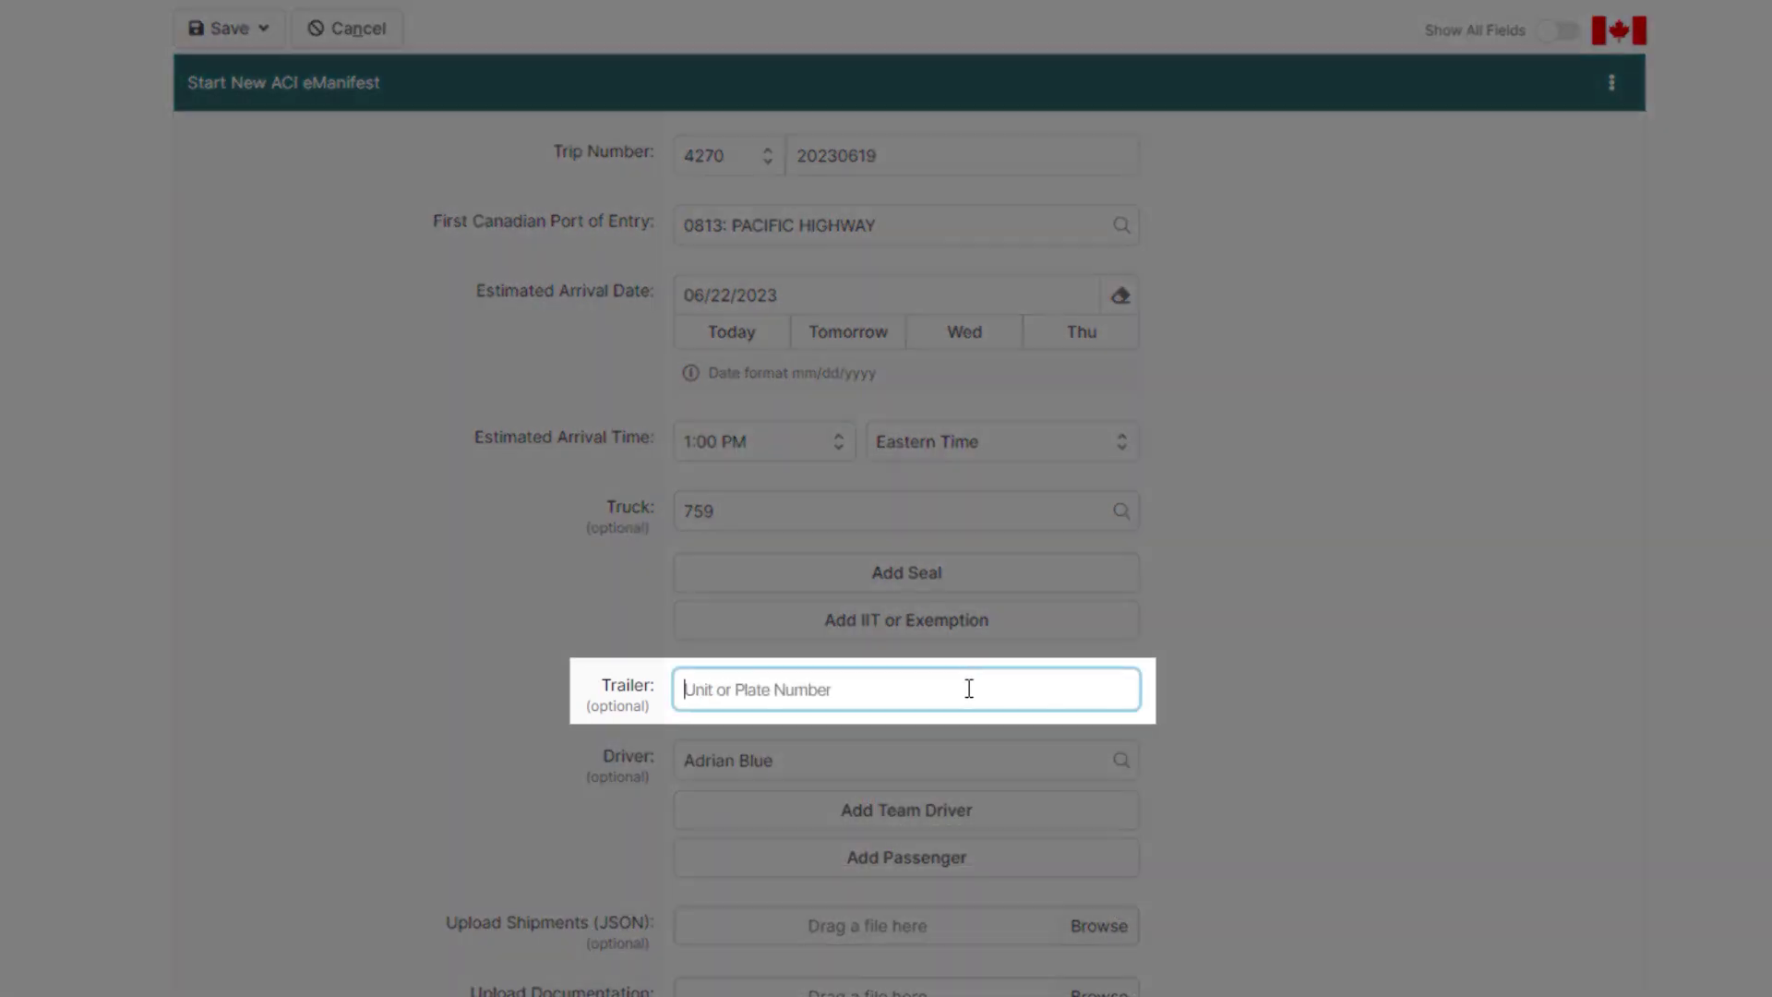
pyautogui.write('t2023')
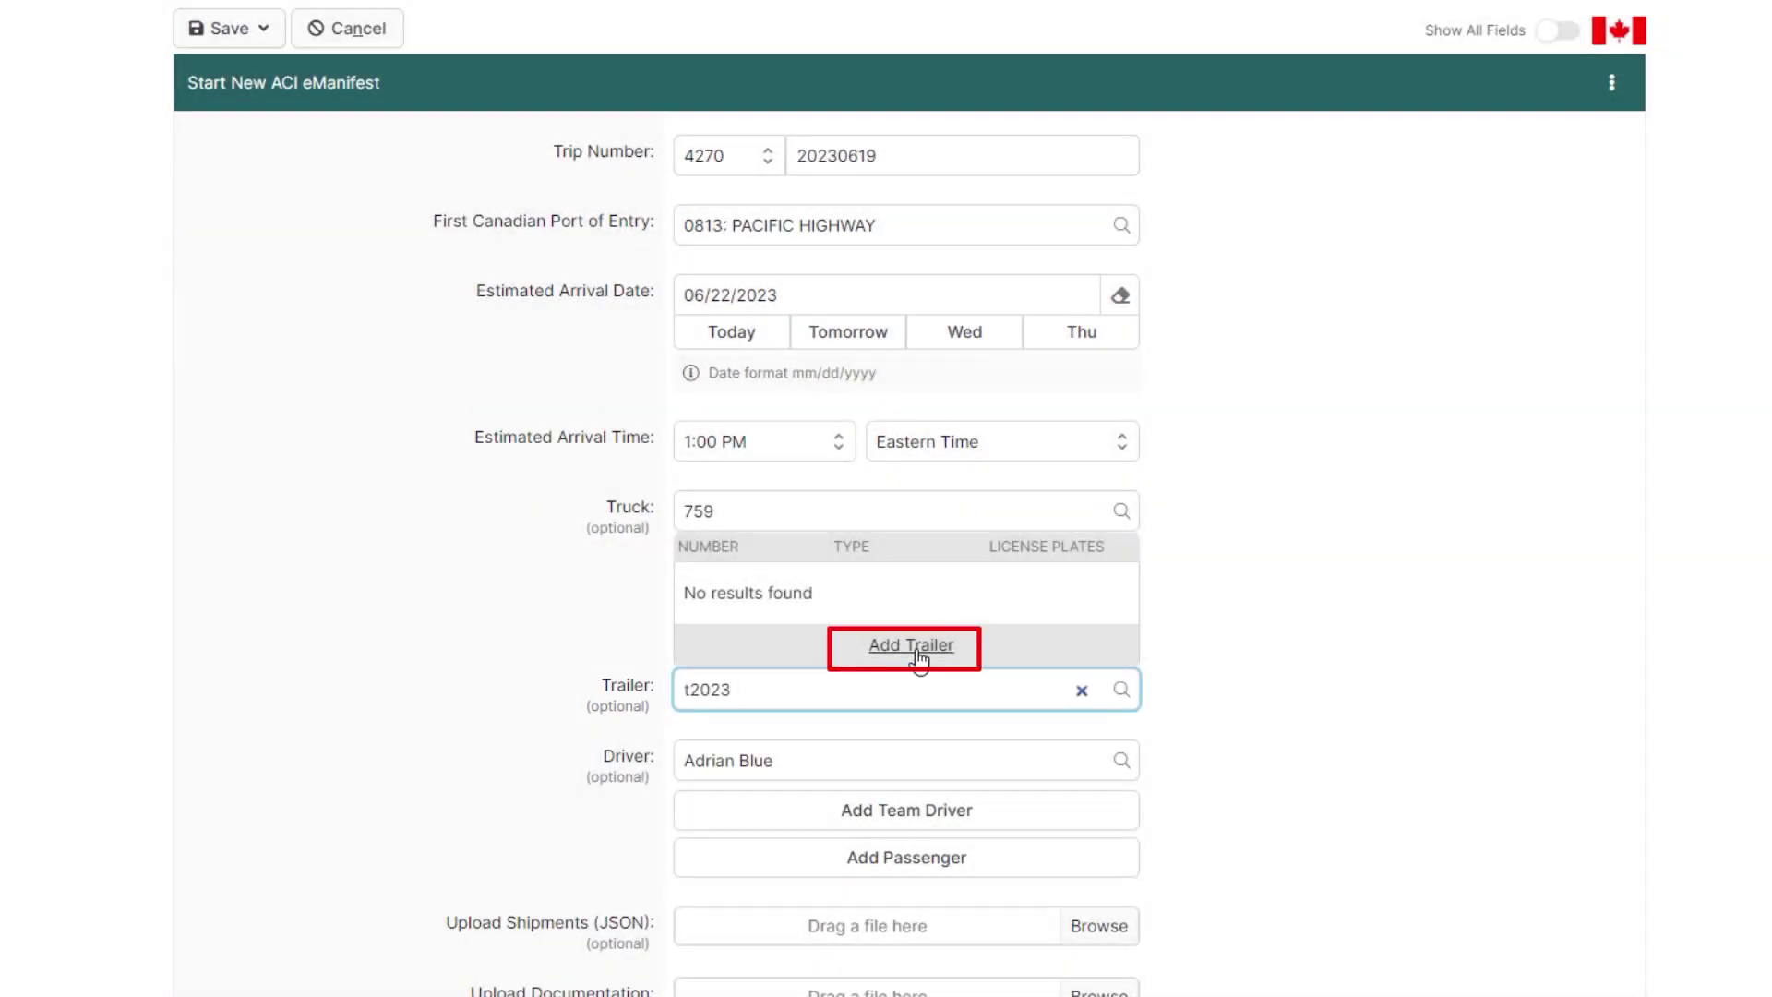
# Step: Add new trailer T2023 with an Ontario license plate and save it
pyautogui.click(917, 660)
pyautogui.write('7')
pyautogui.click(899, 749)
pyautogui.write('ont')
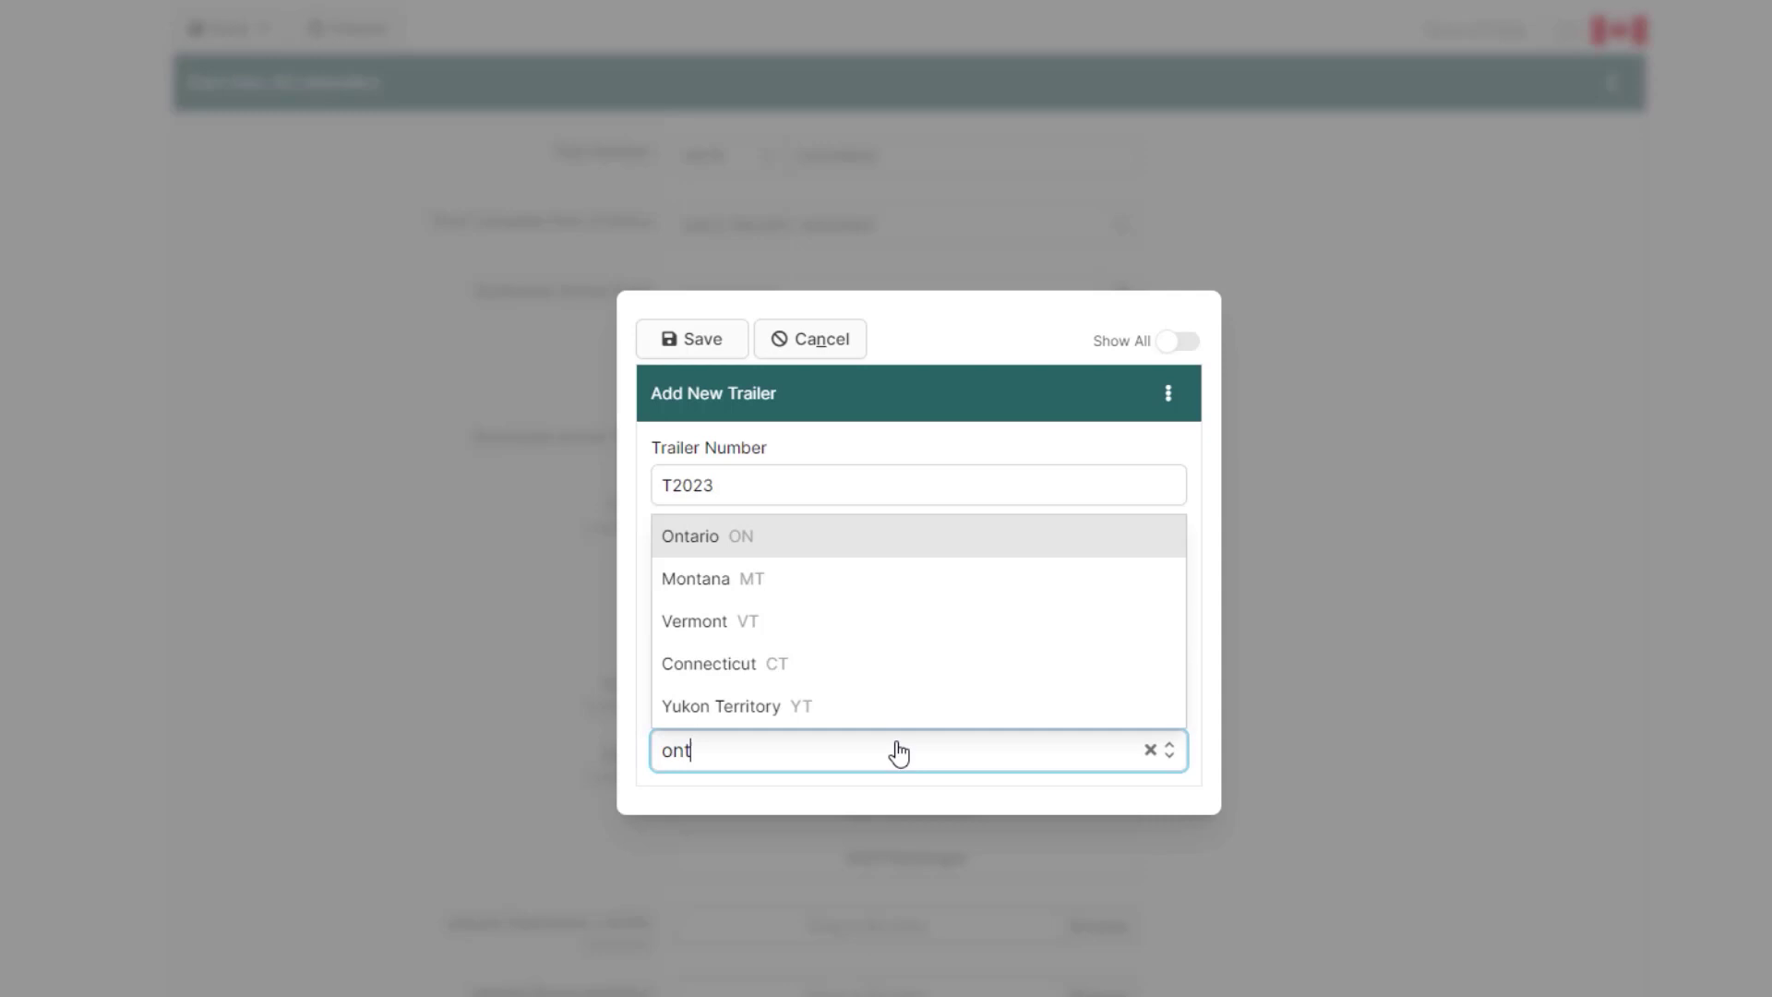
pyautogui.click(839, 542)
pyautogui.click(688, 343)
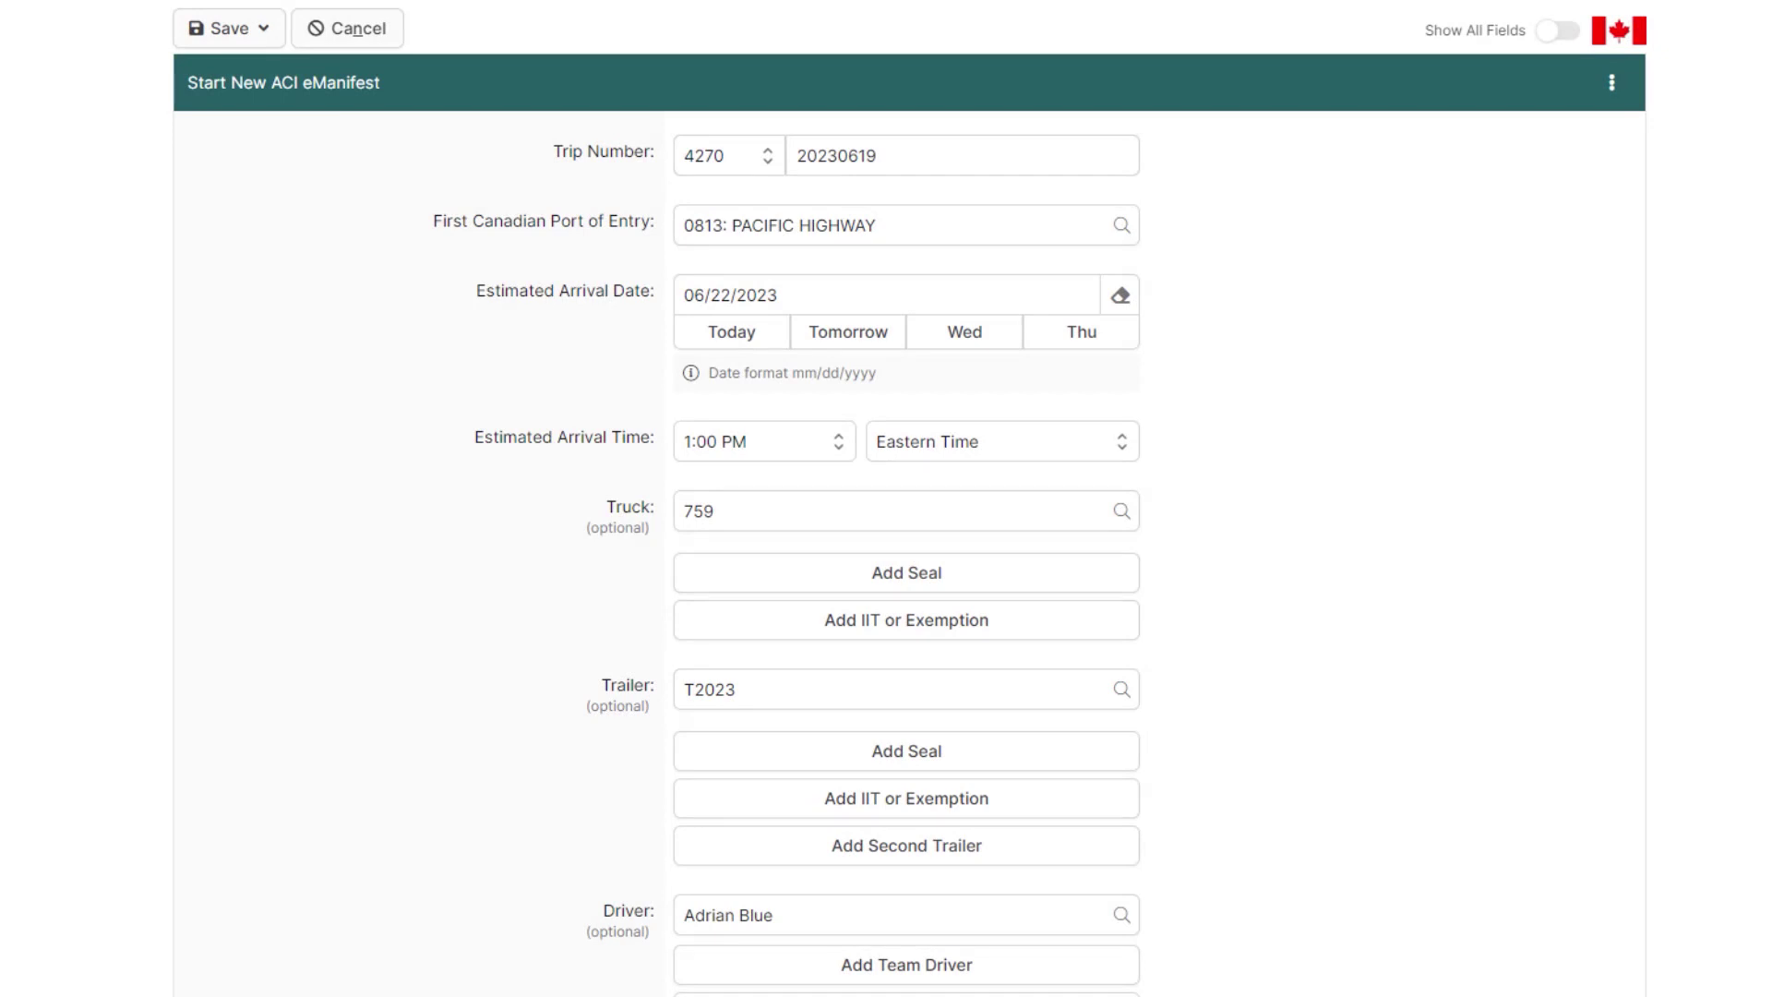
pyautogui.scroll(-1, 908, 554)
pyautogui.scroll(-3, 909, 555)
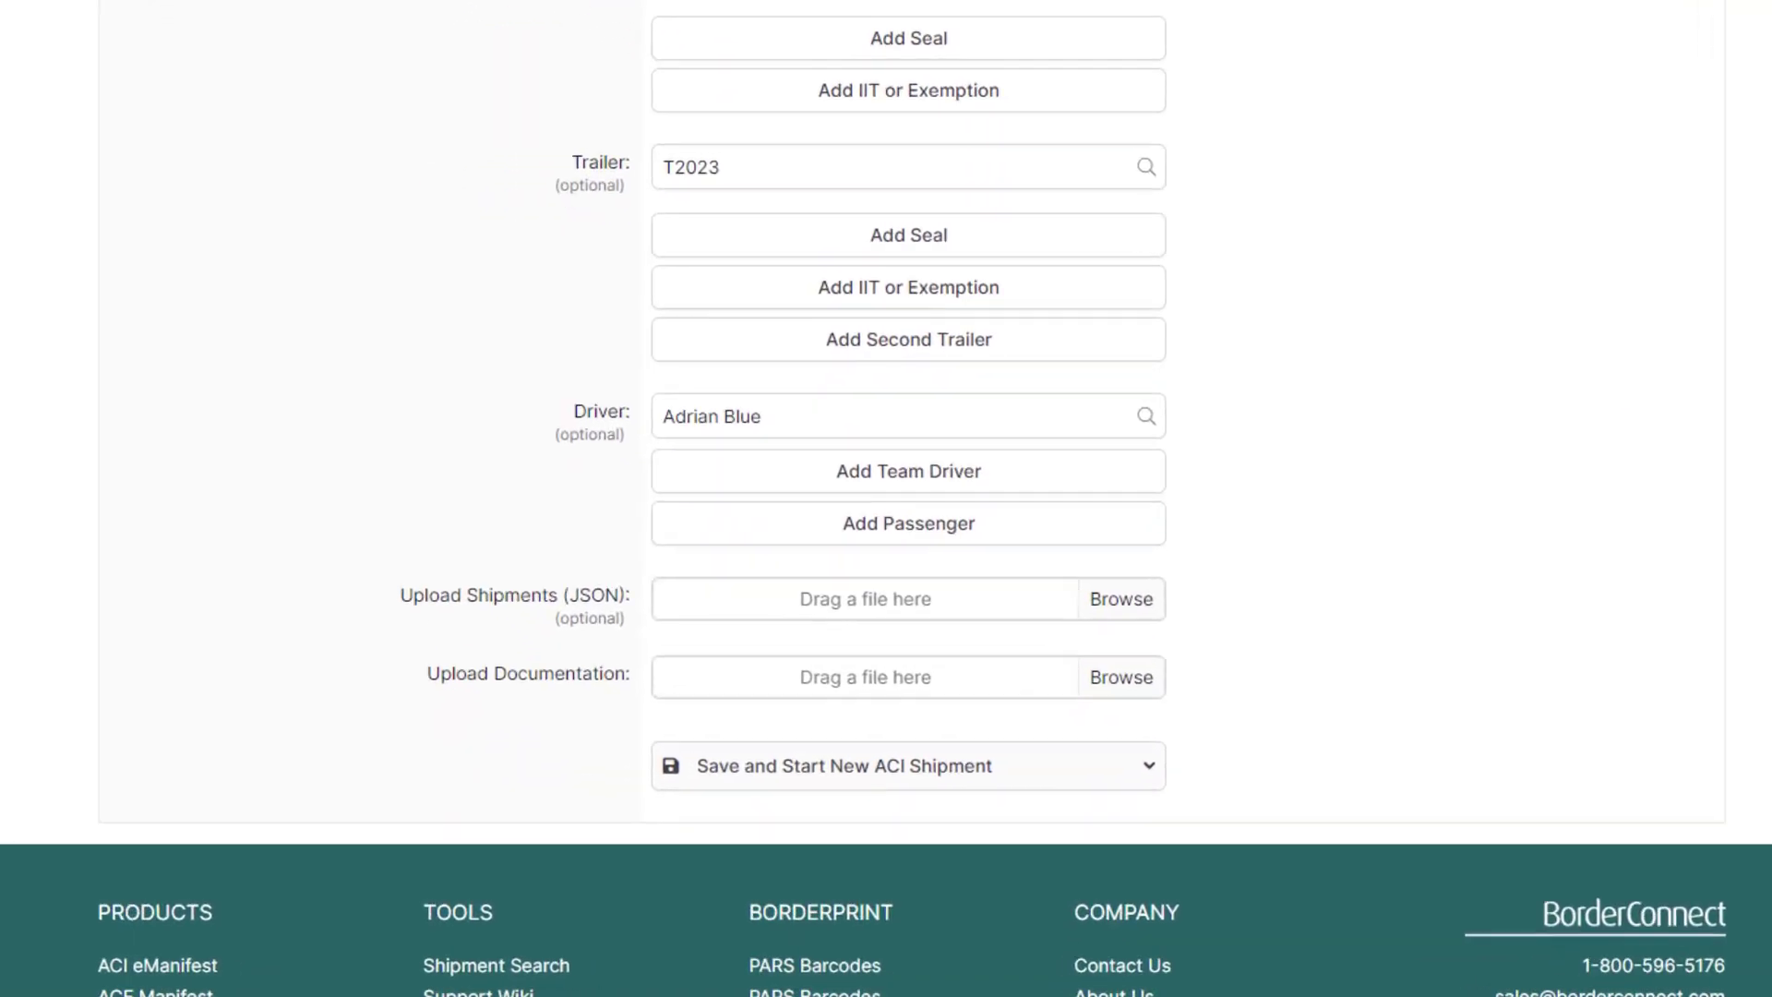
# Step: Show the save options beside Save and Start New ACI Shipment
pyautogui.click(1167, 723)
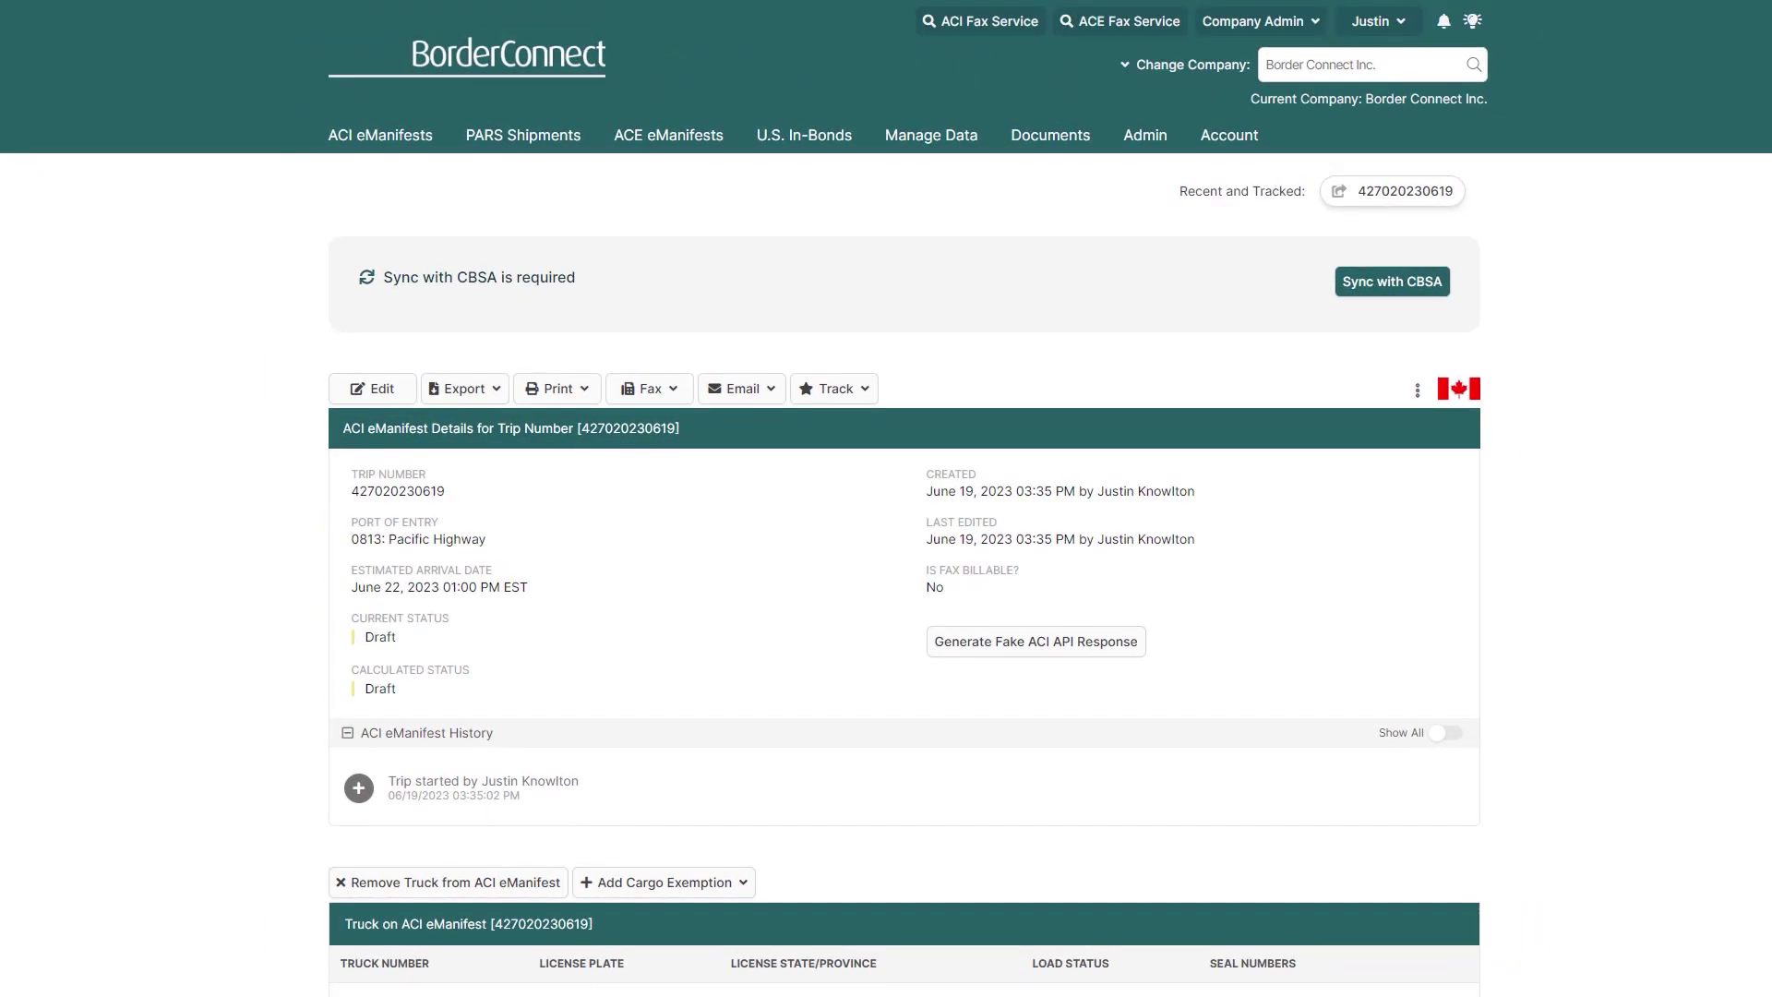
pyautogui.scroll(-1, 904, 554)
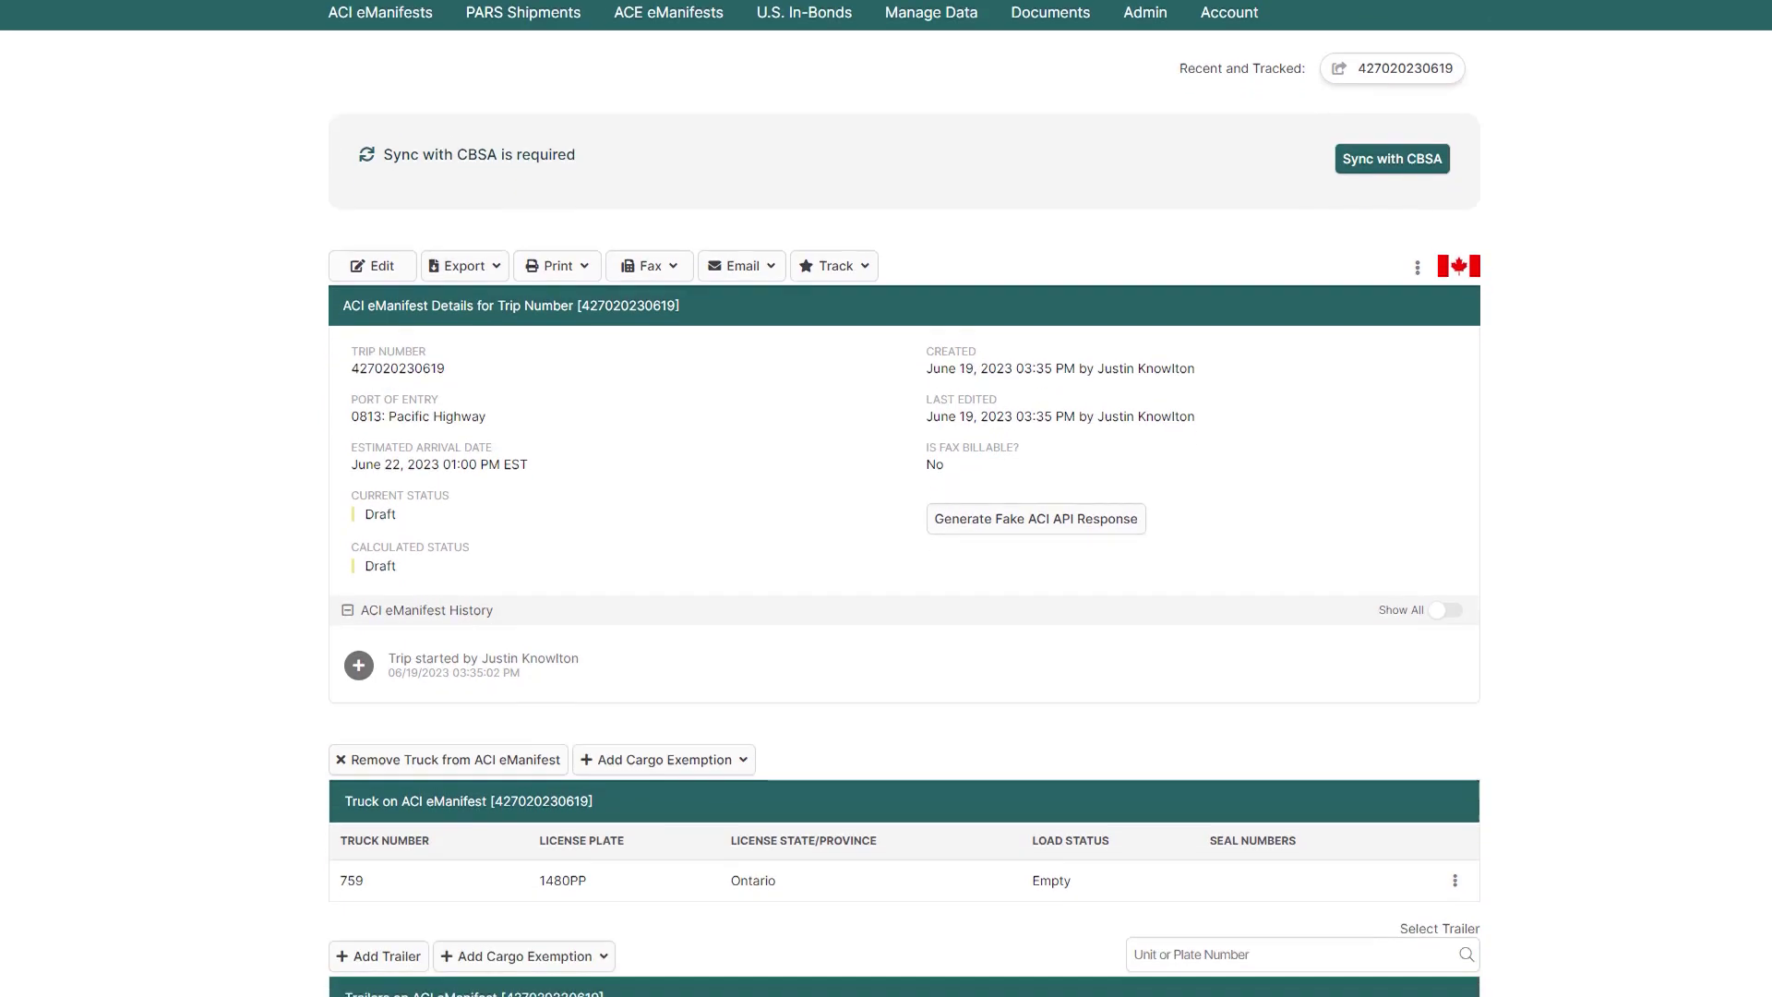
pyautogui.scroll(-2, 905, 554)
pyautogui.scroll(-2, 904, 553)
pyautogui.scroll(-1, 905, 555)
pyautogui.scroll(-1, 904, 555)
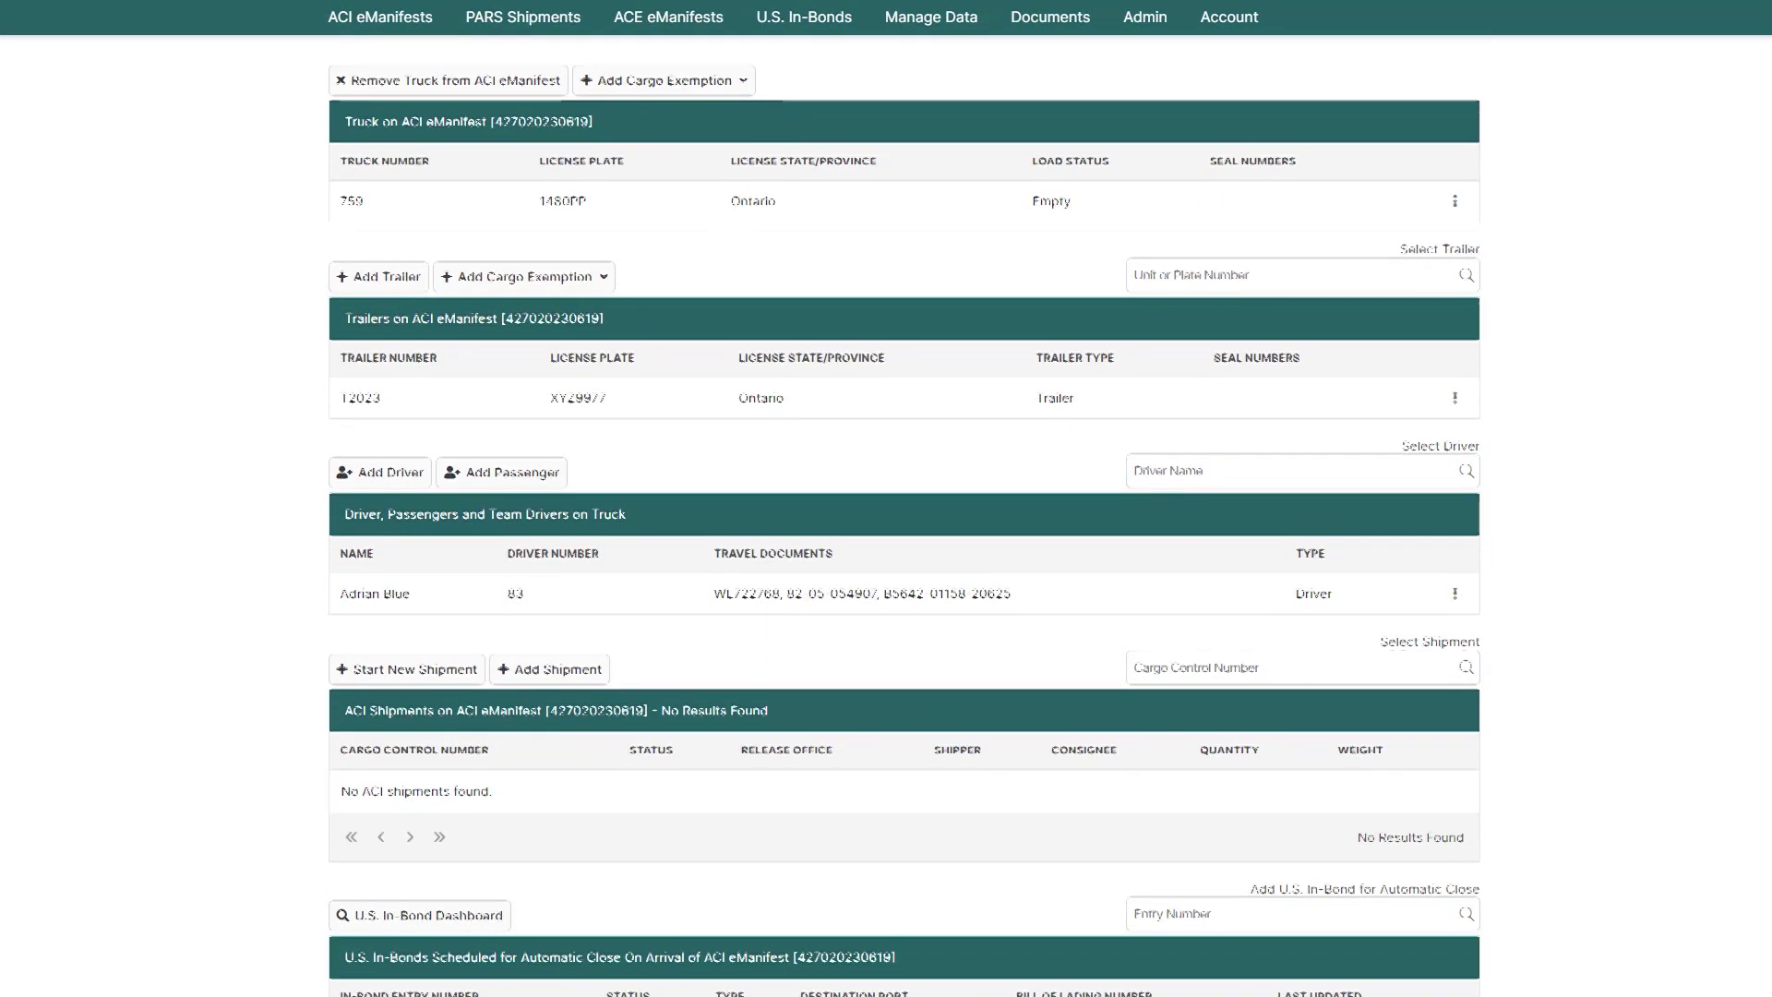
pyautogui.scroll(-1, 905, 555)
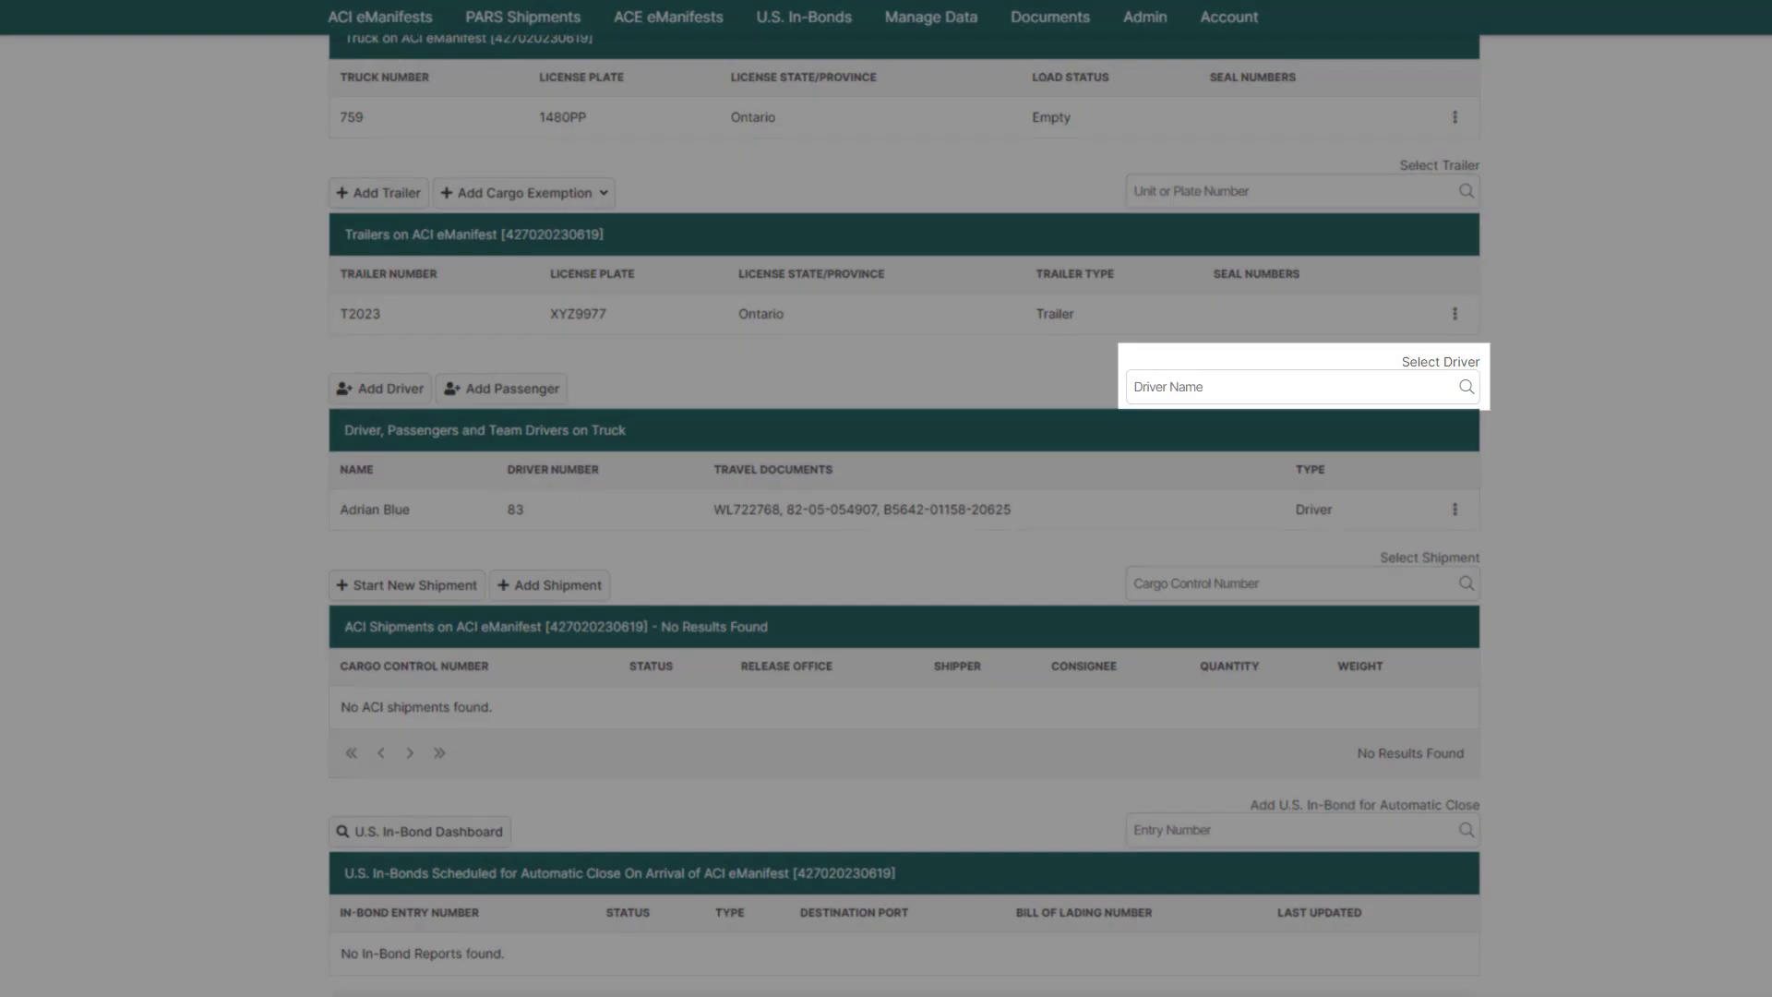
# Step: Search for another driver to add on the trip details page
pyautogui.click(1219, 386)
pyautogui.write('kirk')
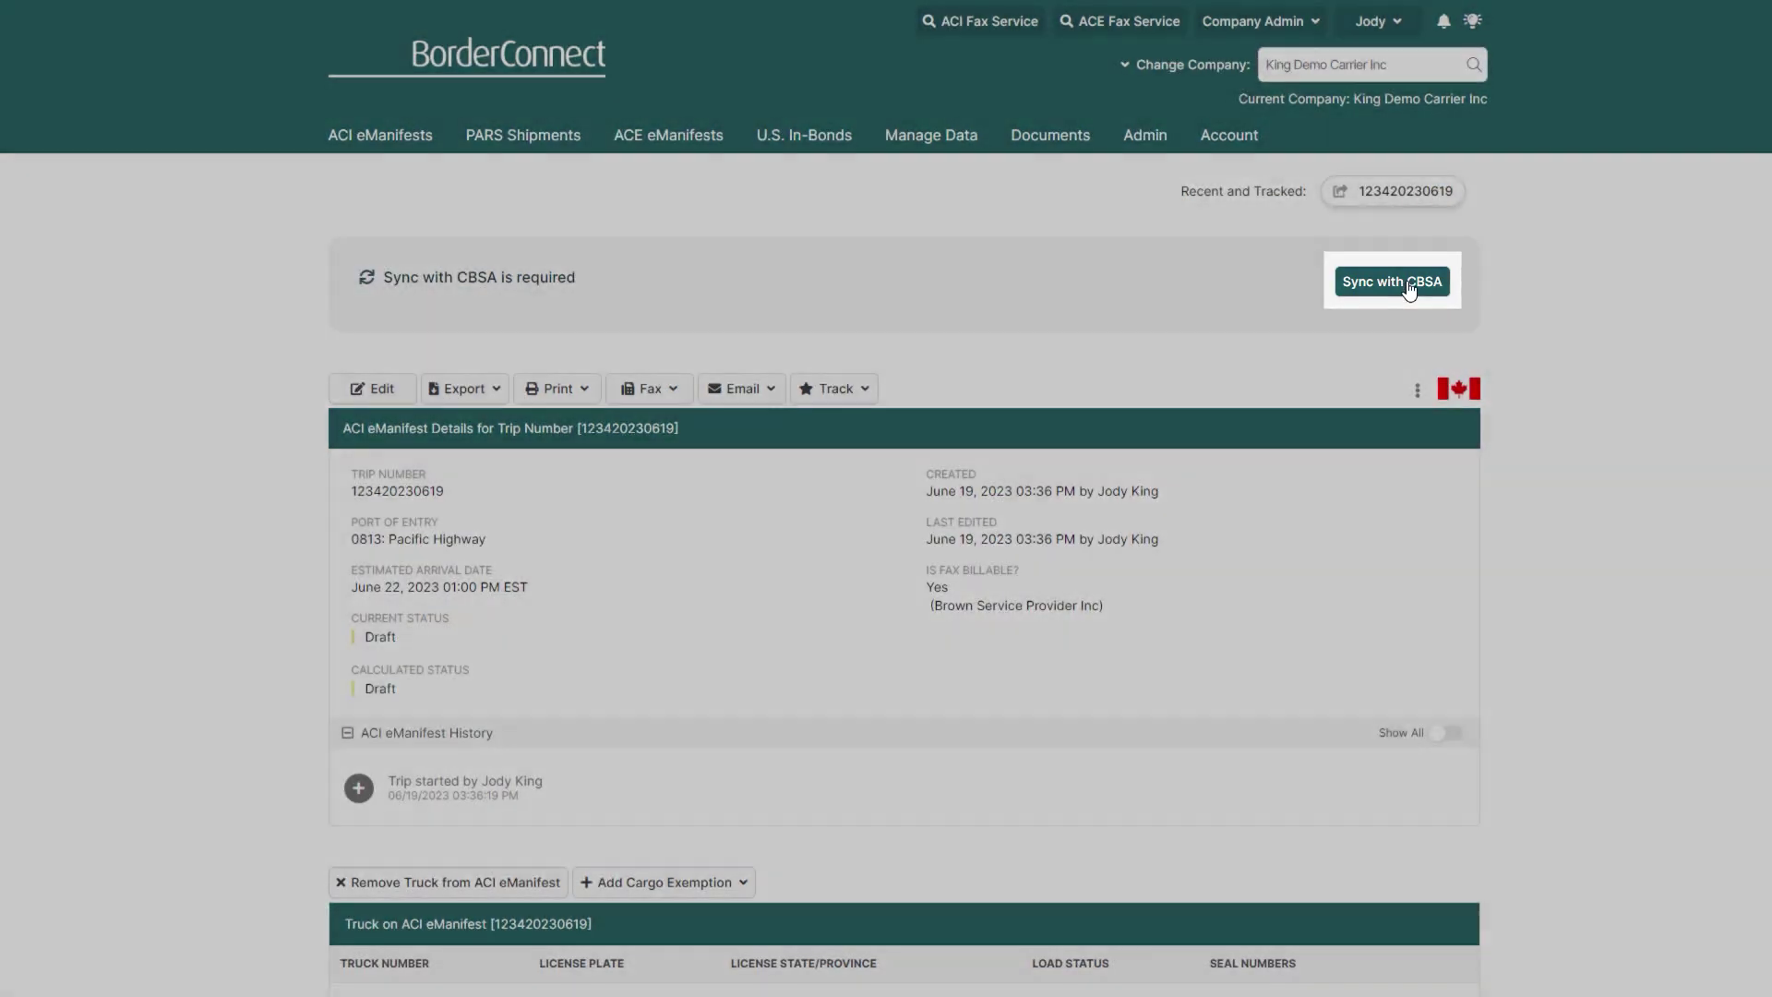
pyautogui.click(1391, 281)
pyautogui.click(1104, 626)
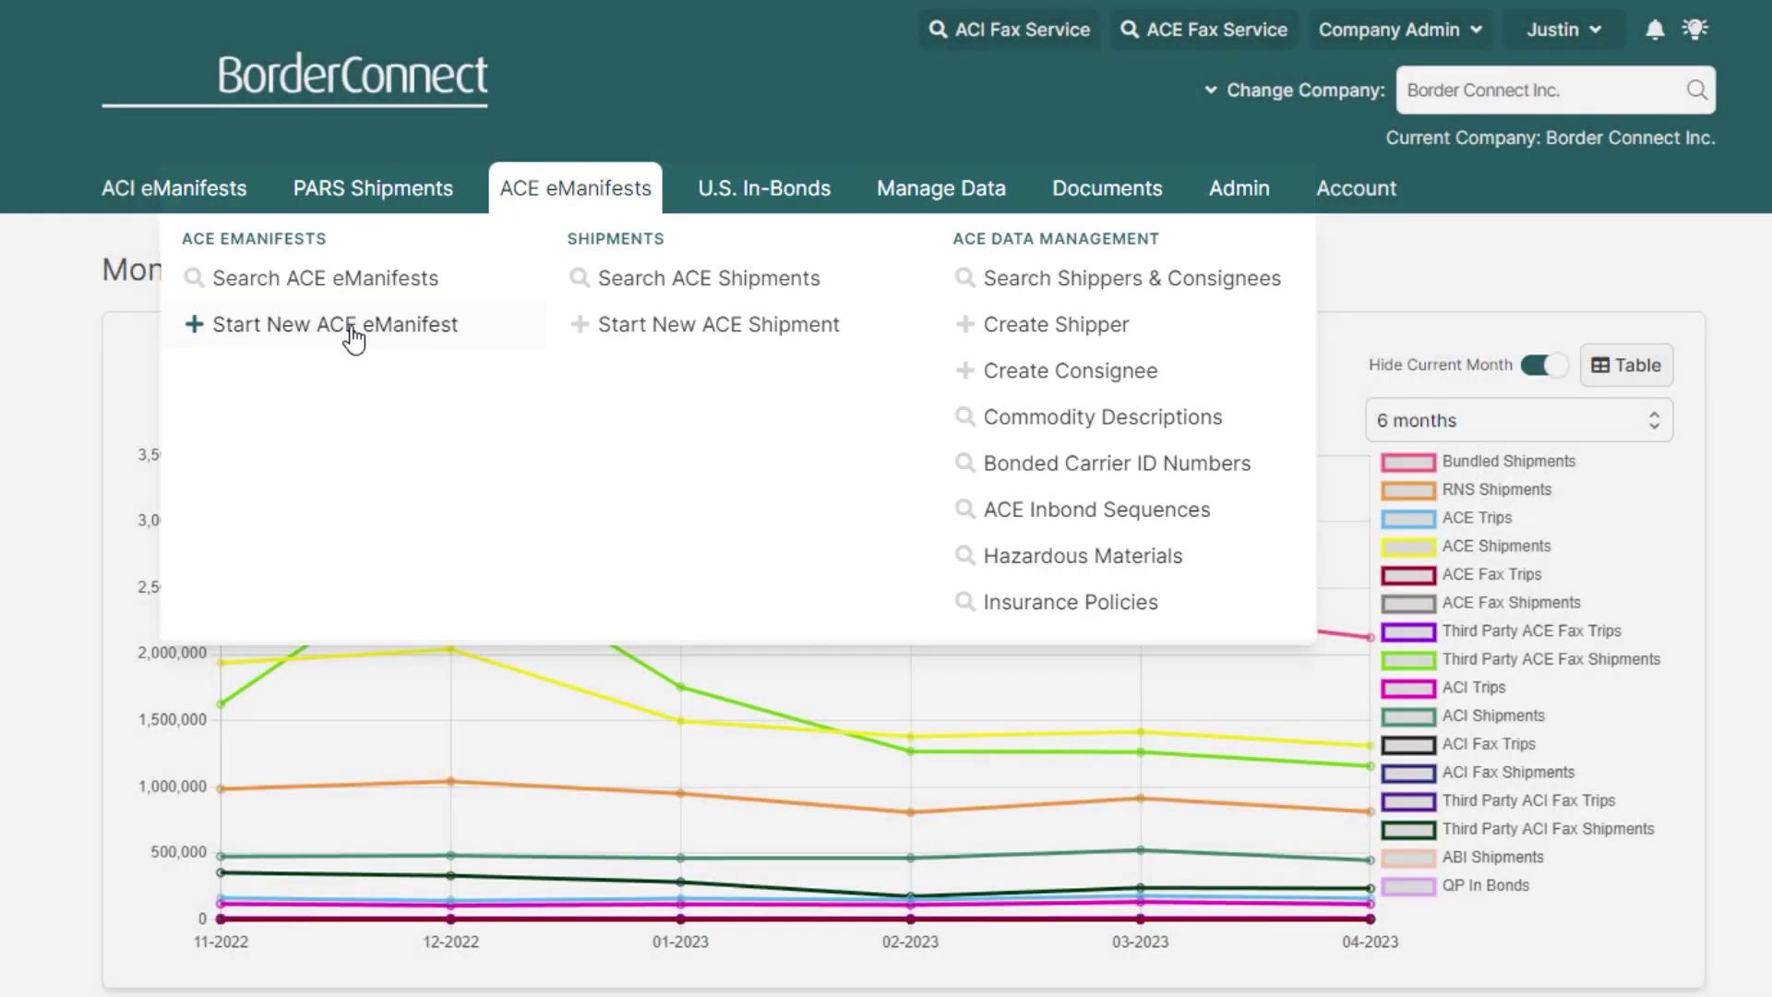
# Step: Start a new ACE eManifest and enter trip number 20230504
pyautogui.click(352, 330)
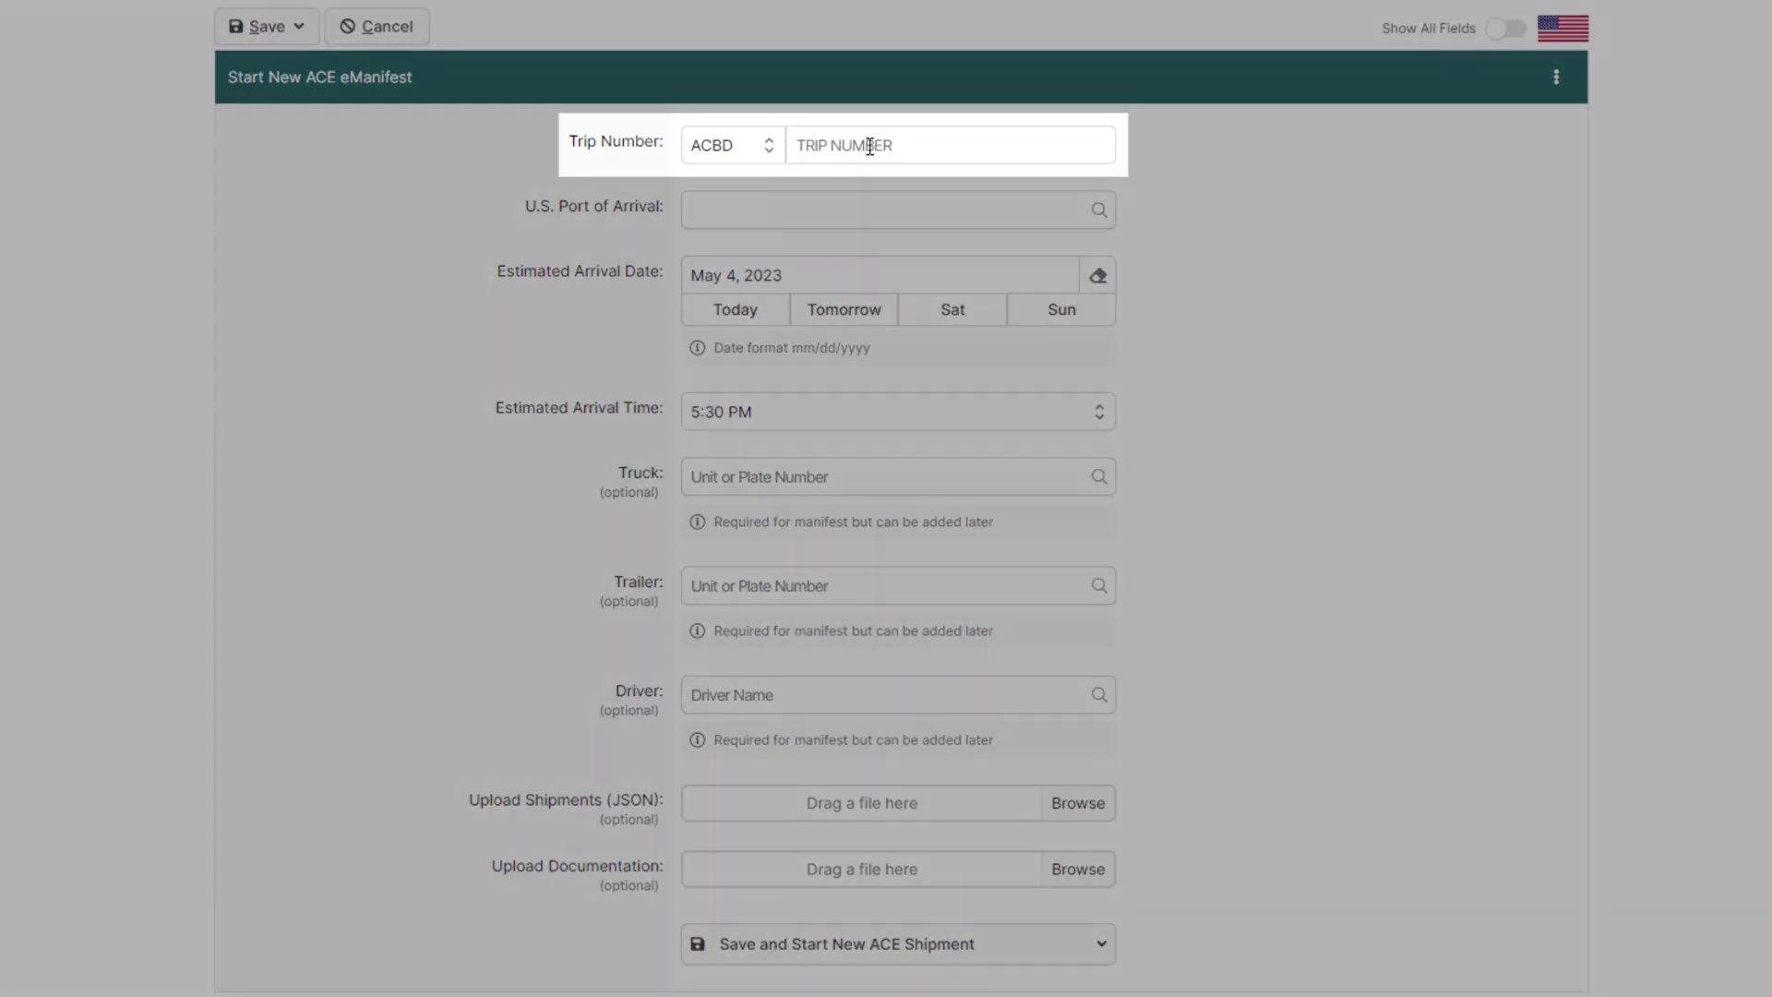
pyautogui.click(870, 146)
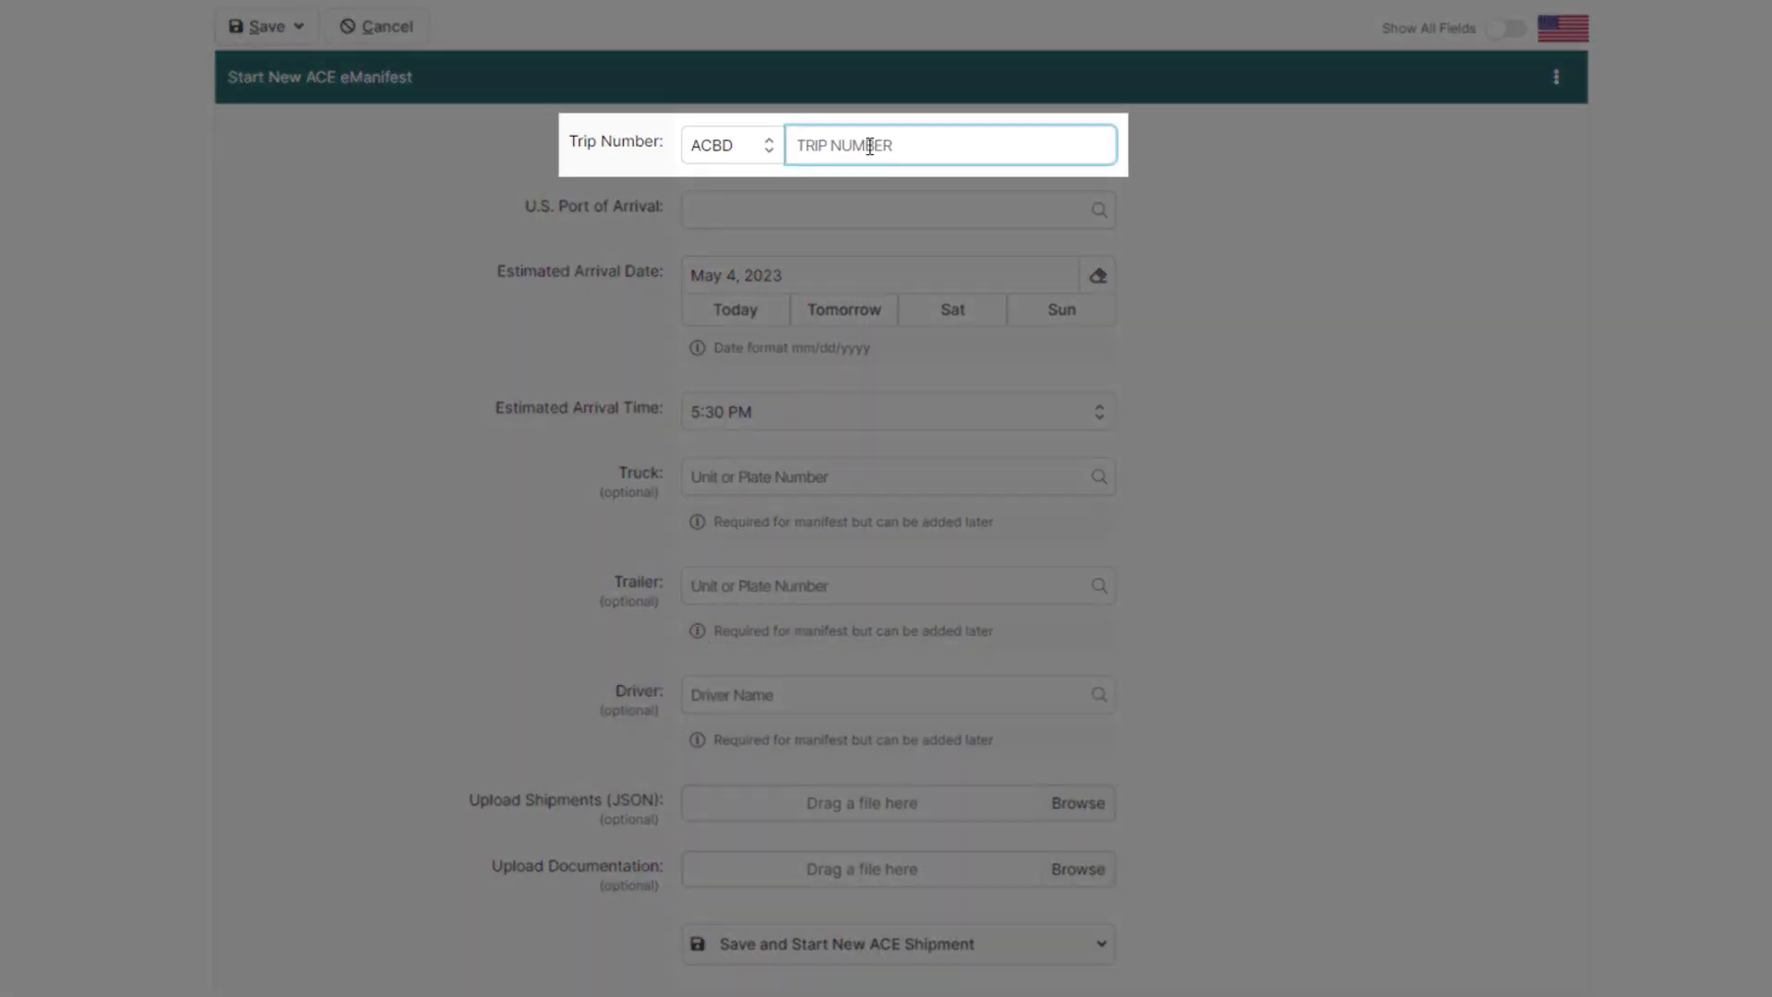
pyautogui.write('20230504')
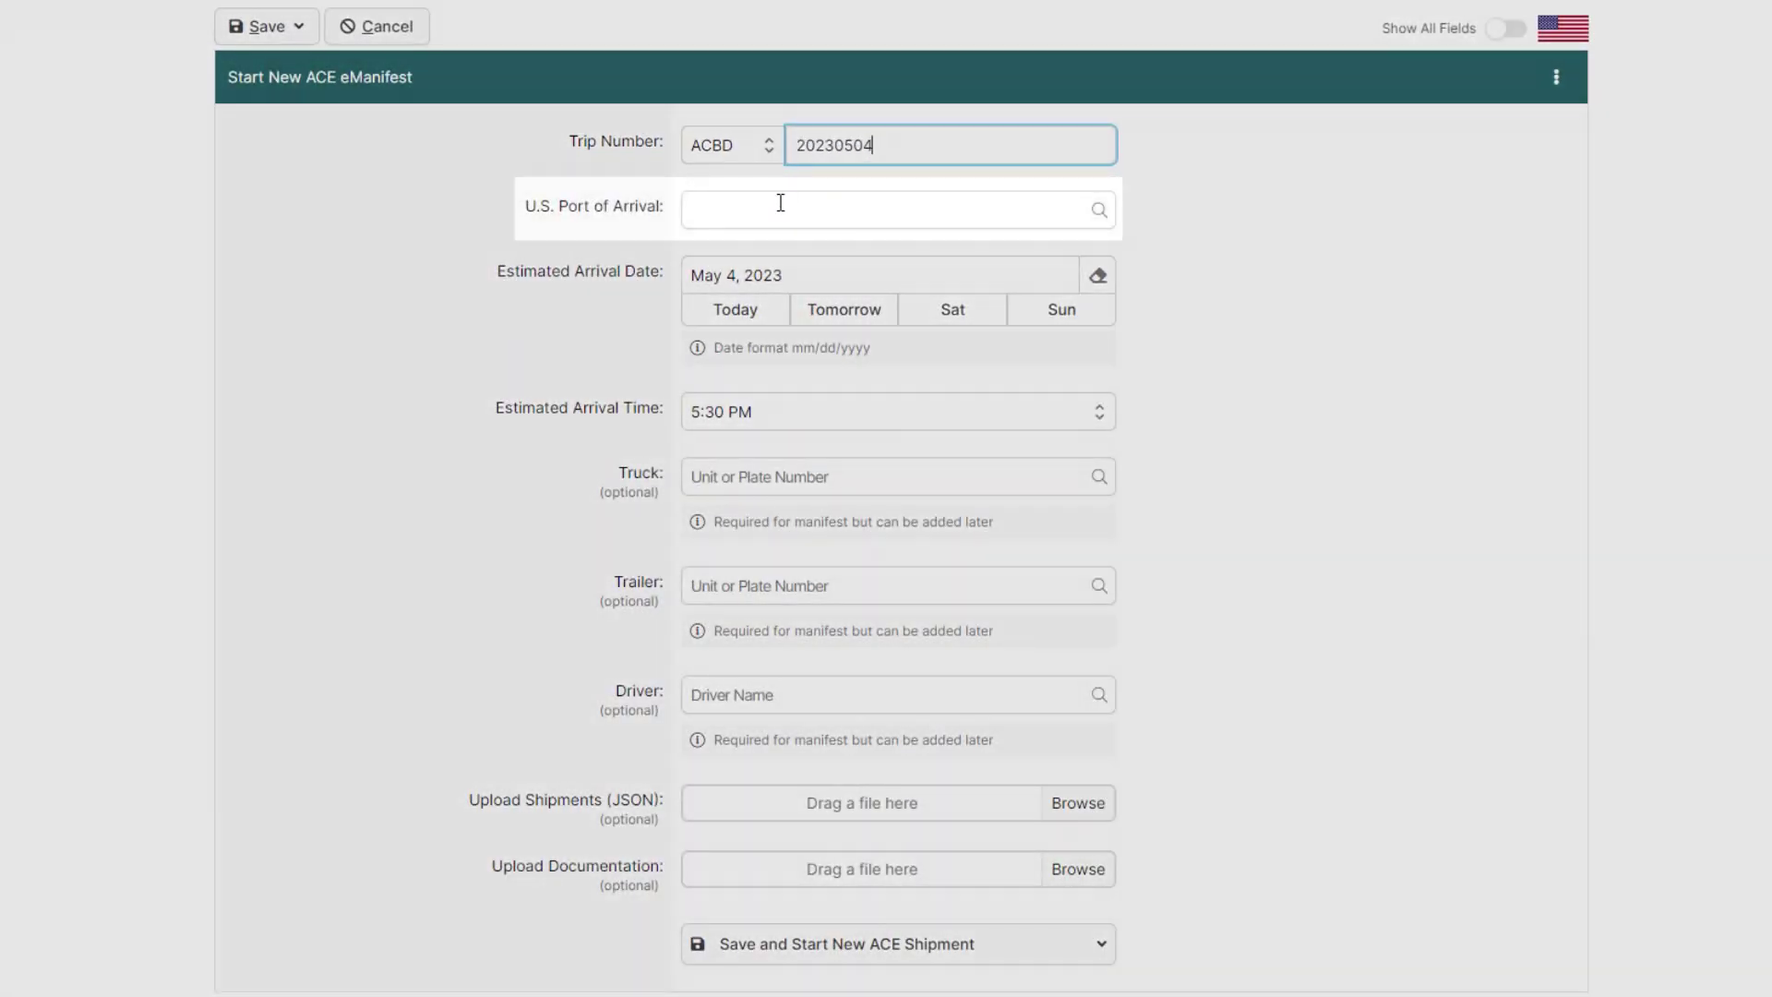